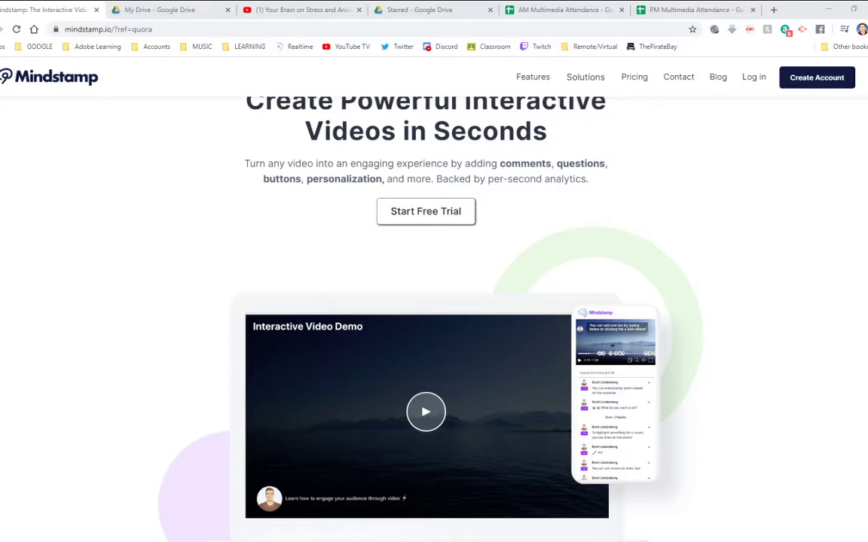
Open the Mindstamp dashboard through the website's log-in link.
scroll(426, 301, up, 1)
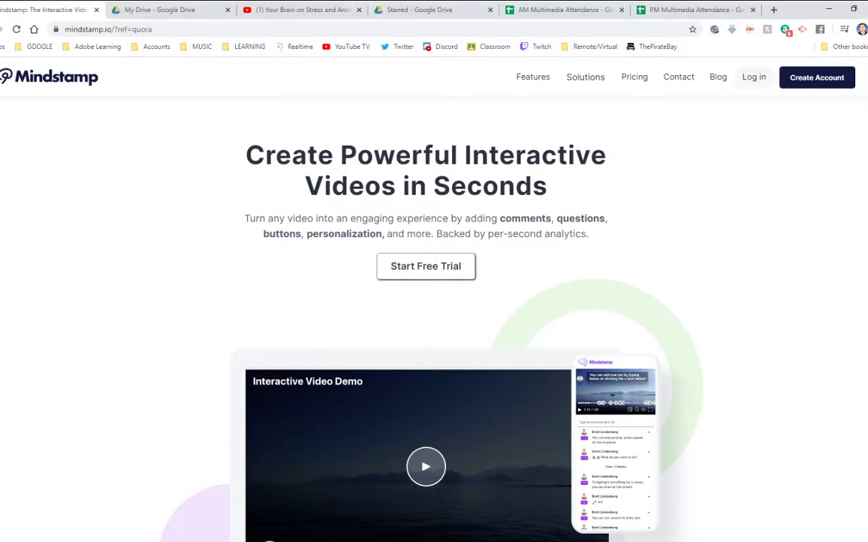
click(753, 77)
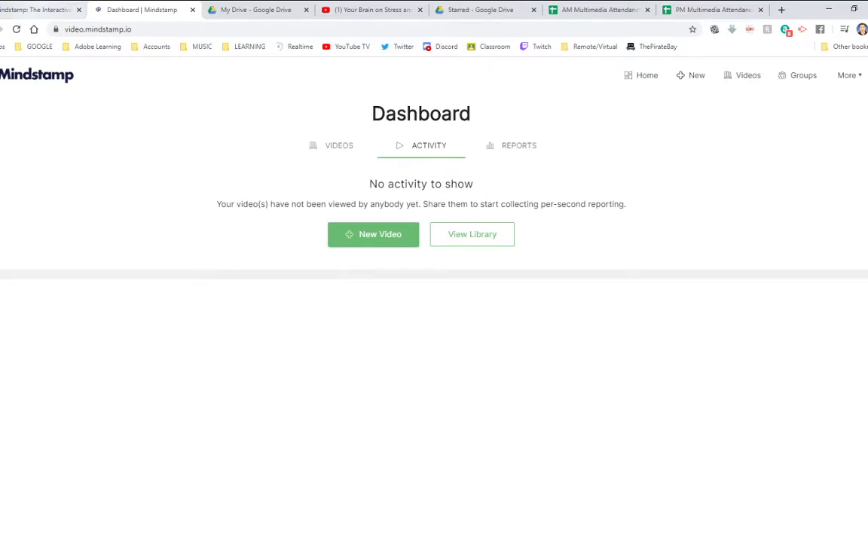
click(40, 10)
click(753, 77)
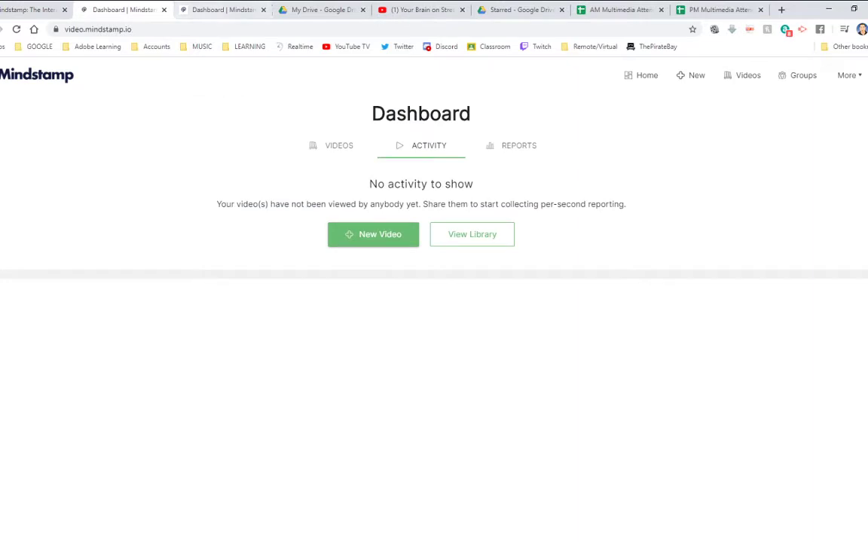
Log out of the Mindstamp account and sign back in with Google.
click(846, 75)
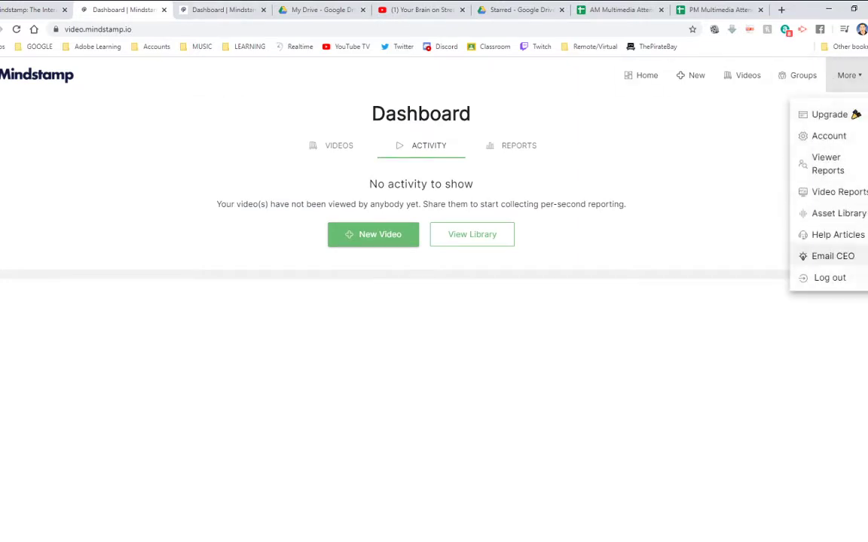
click(829, 277)
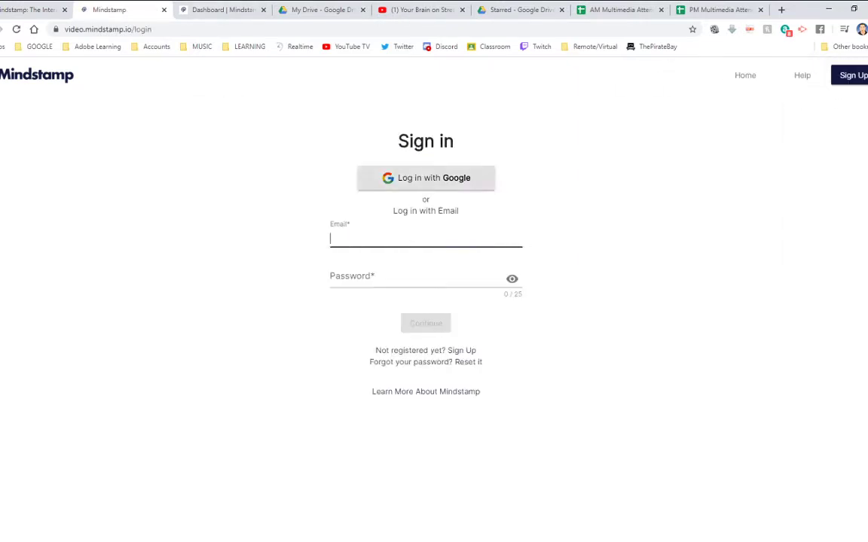
click(425, 178)
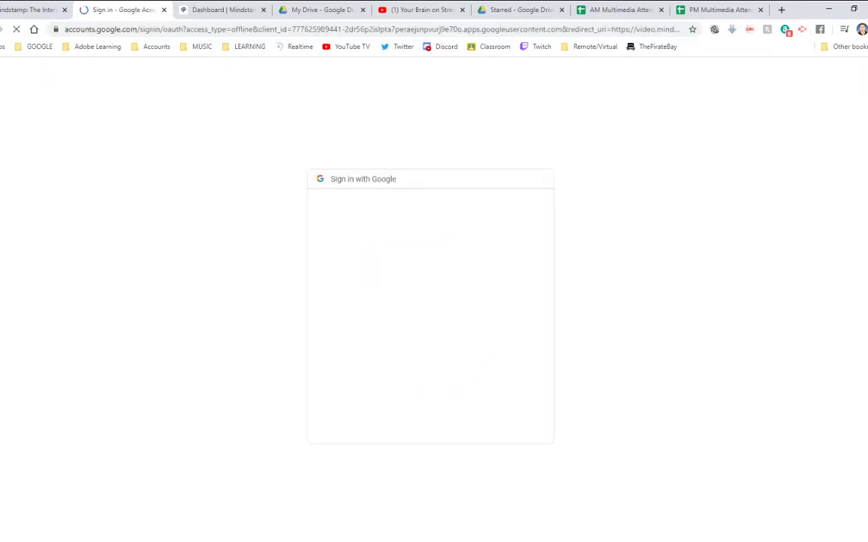
click(377, 329)
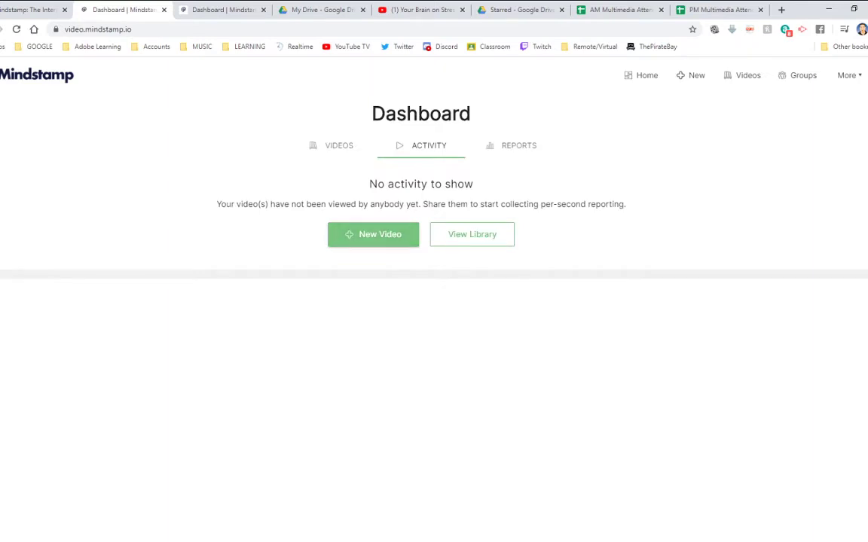
Create a new video from the copied YouTube link of "Your Brain on Stress and Anxiety".
click(373, 234)
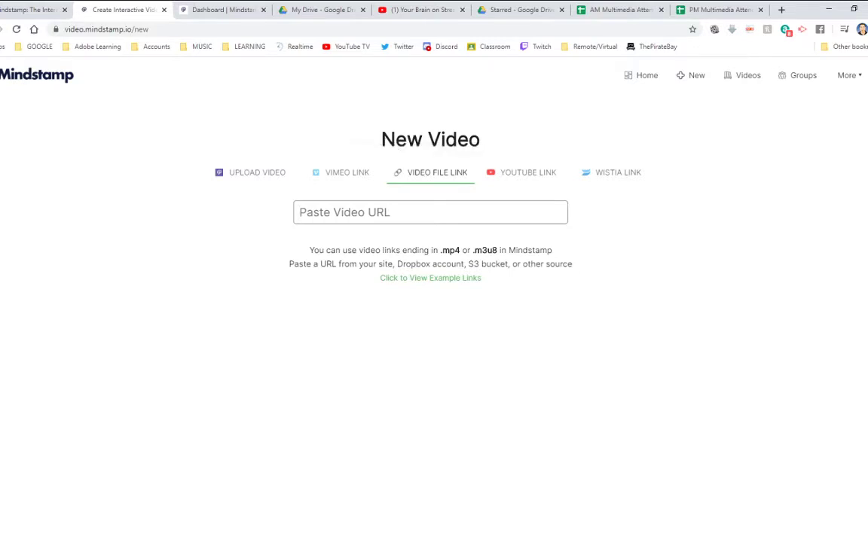
click(527, 172)
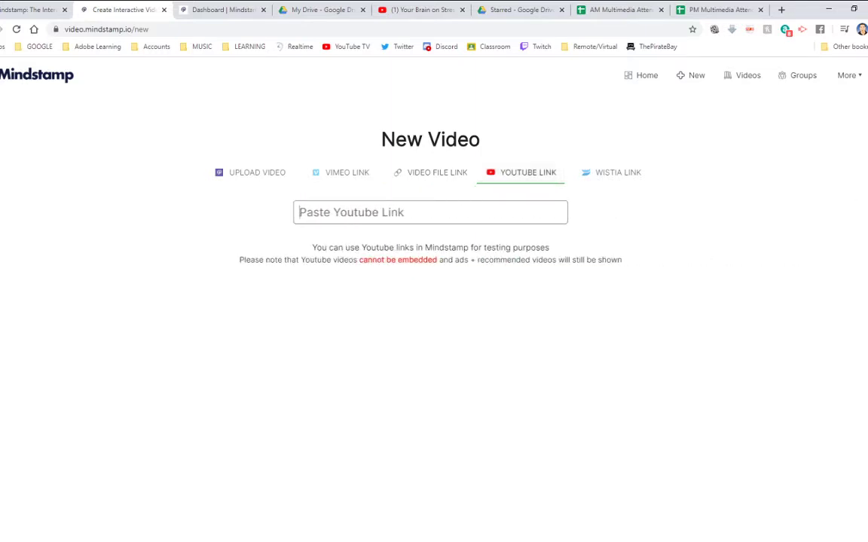
key(ctrl+v)
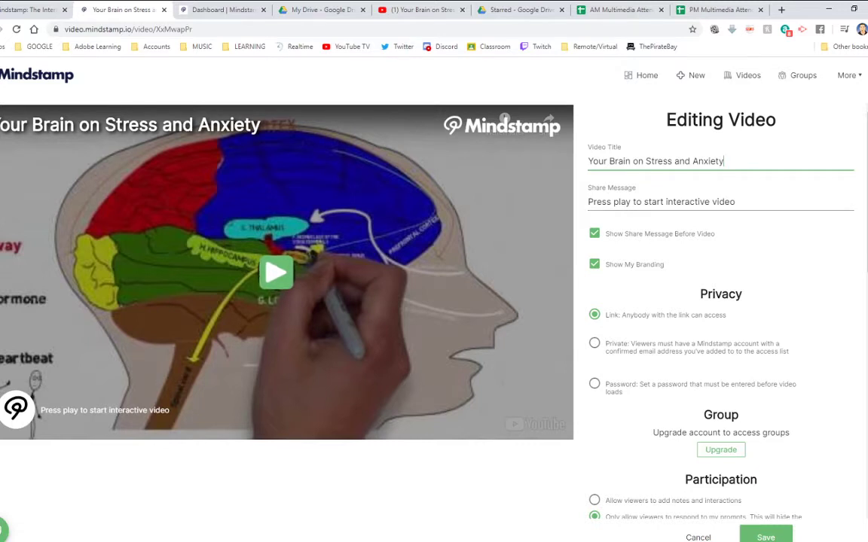
Set the video's visibility to Collaboration so viewers can see all interactions from everybody.
scroll(721, 301, down, 1)
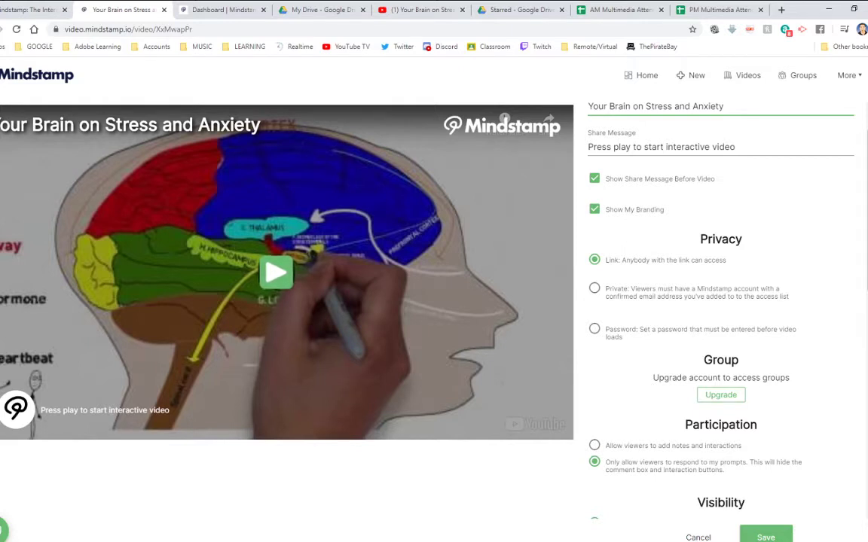
scroll(720, 301, down, 2)
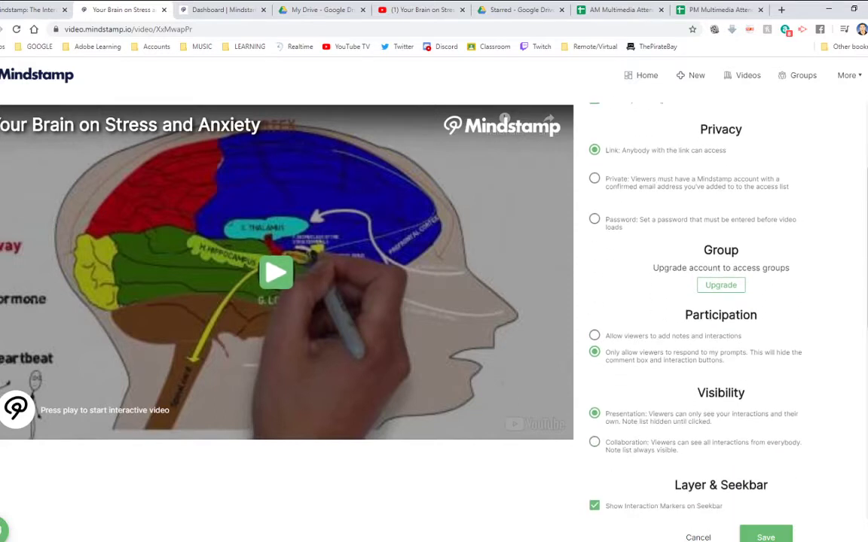
scroll(721, 317, down, 1)
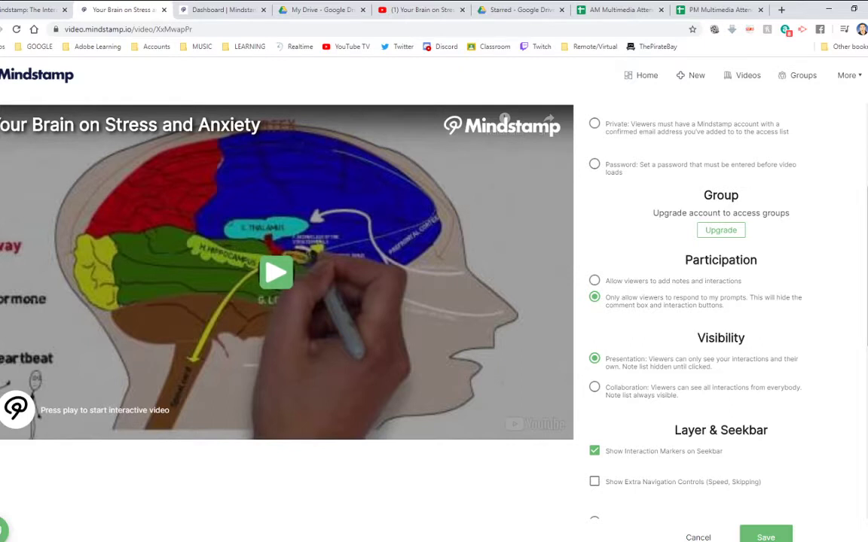
scroll(720, 316, down, 1)
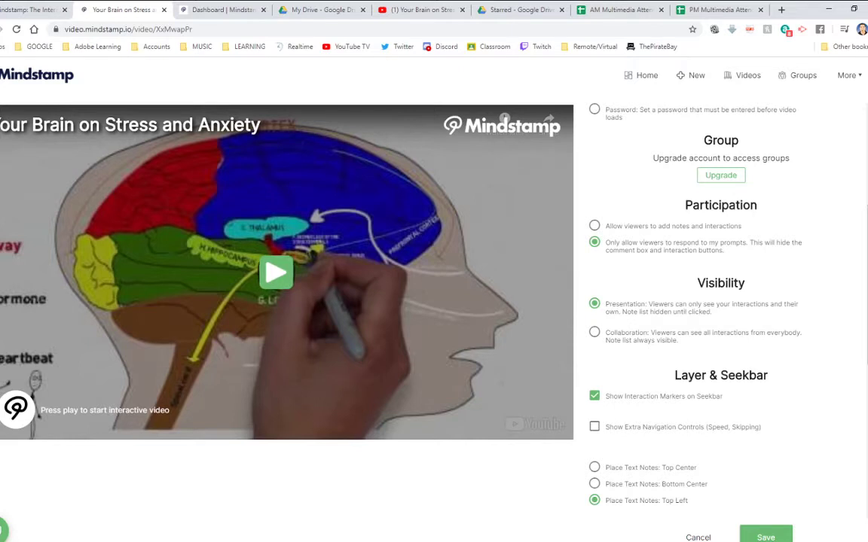
click(594, 333)
scroll(721, 301, down, 1)
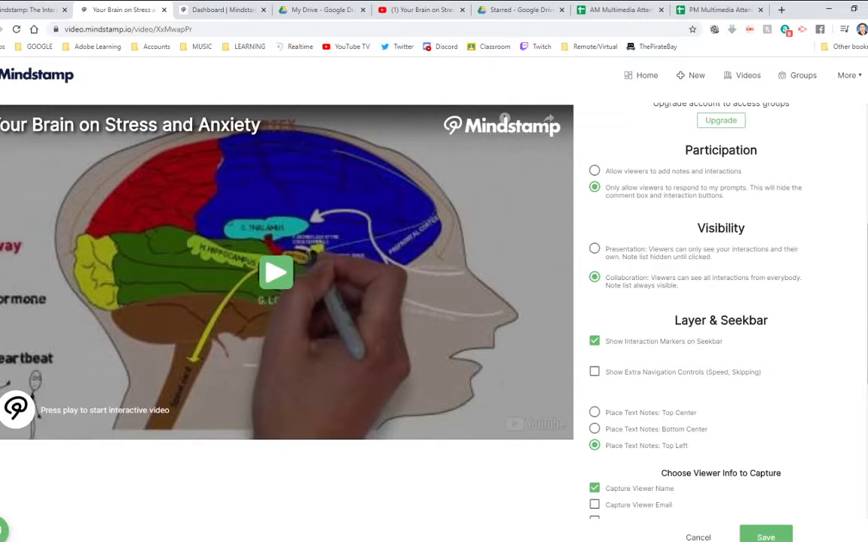
Examine the remaining video settings: seekbar, text note placement, viewer info capture, end call-to-action and custom thumbnail.
scroll(721, 316, down, 1)
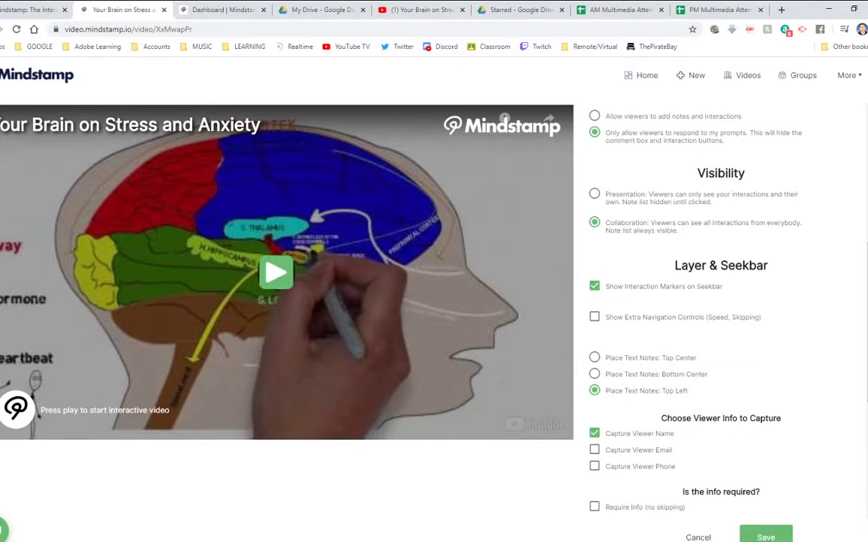
scroll(721, 316, down, 1)
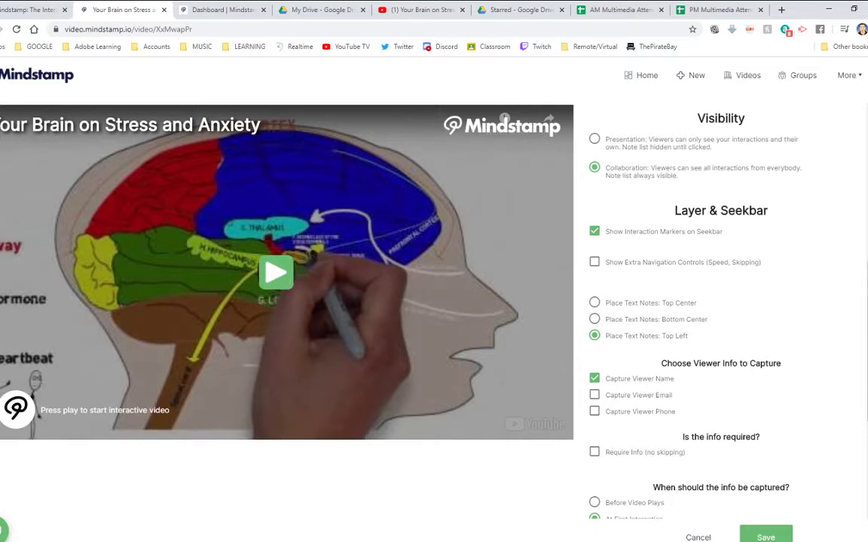
scroll(721, 316, down, 1)
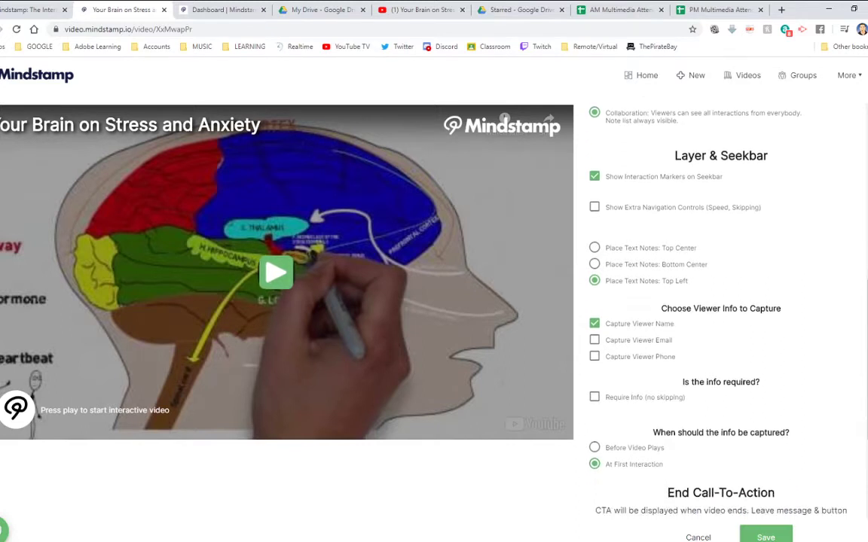
scroll(721, 317, down, 1)
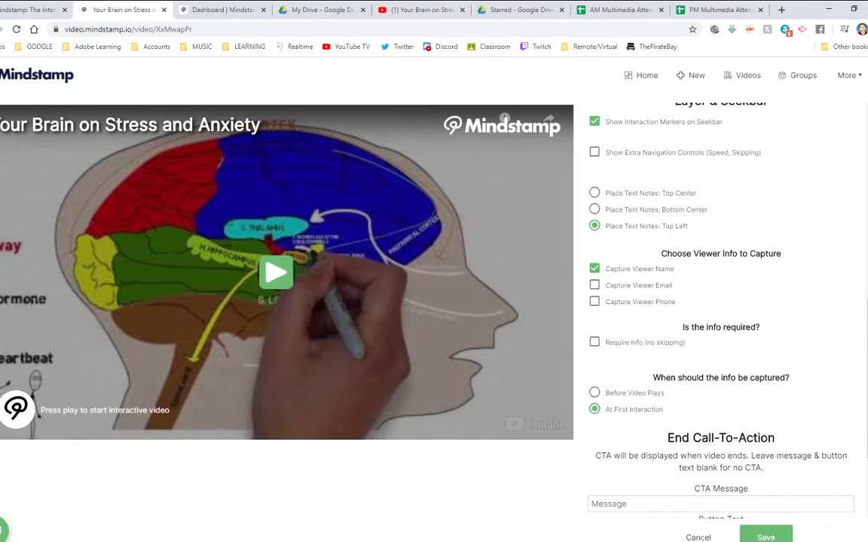
scroll(721, 316, down, 1)
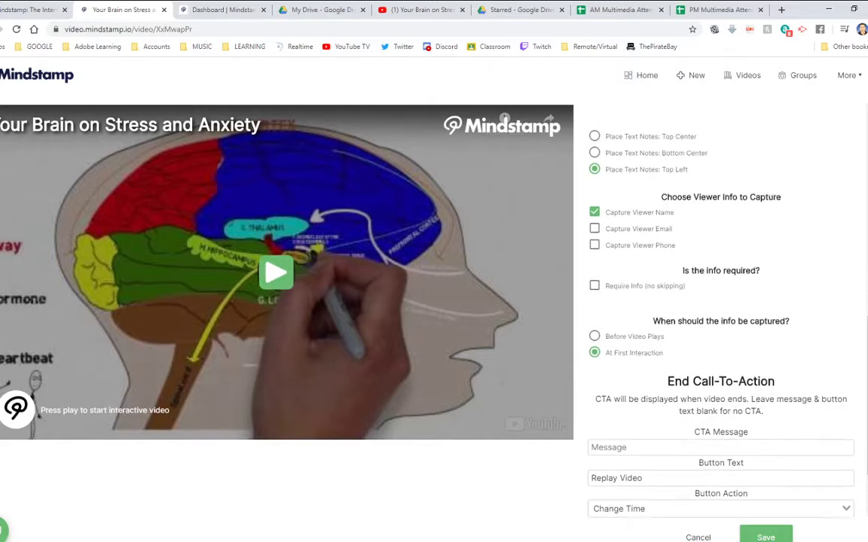
scroll(721, 317, down, 2)
scroll(721, 316, down, 1)
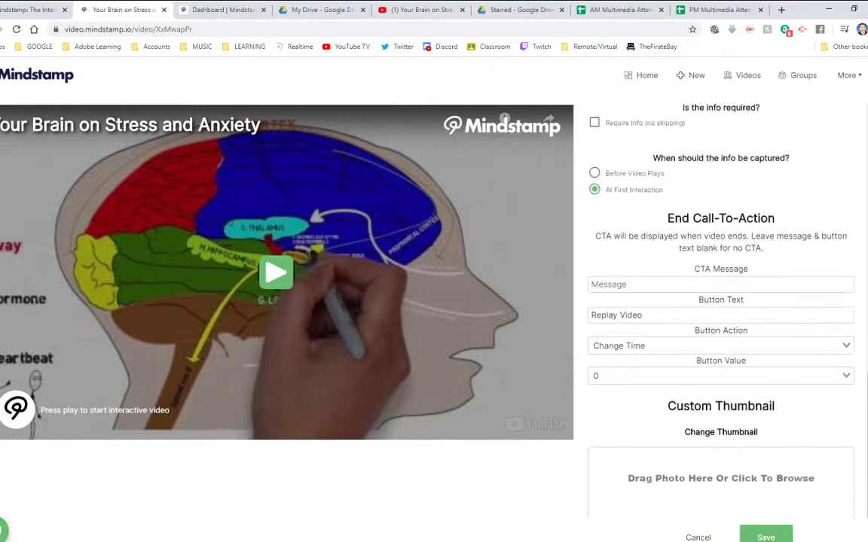
scroll(721, 316, down, 2)
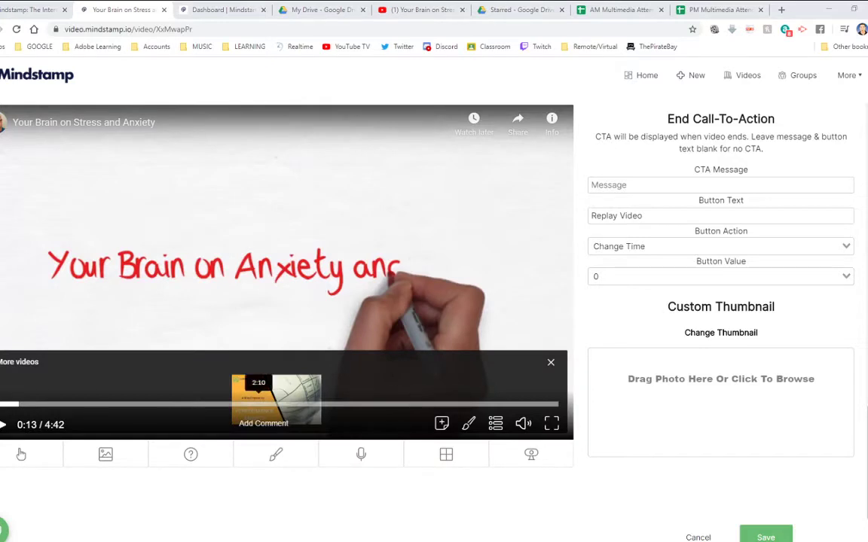
Play the video up to 0:33 and pause it there.
key(space)
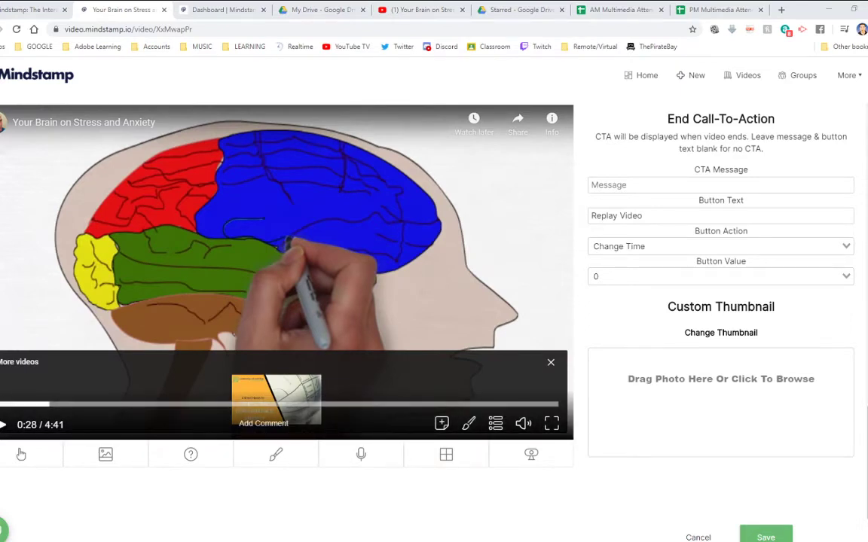
click(3, 424)
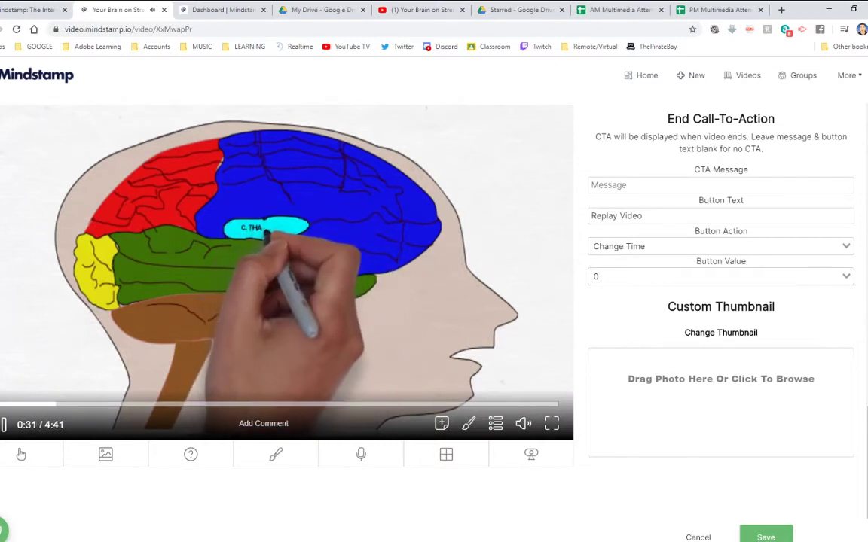
click(3, 425)
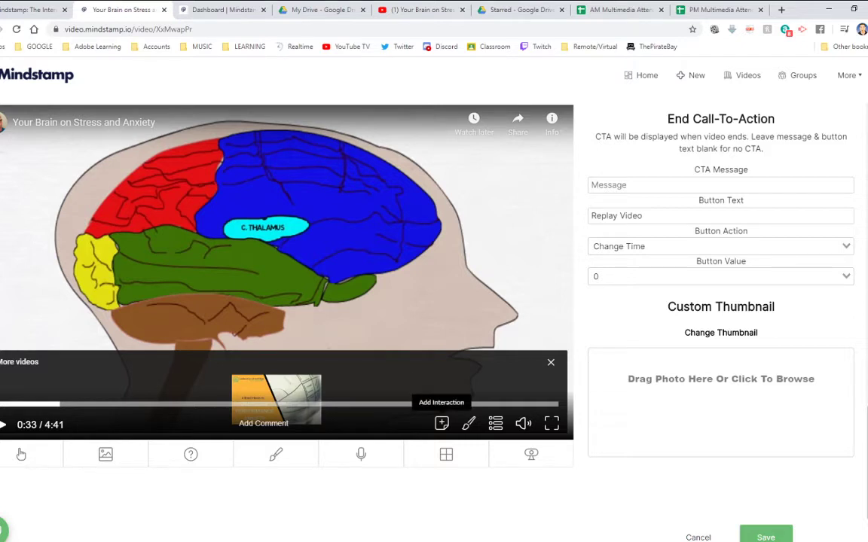
Start a question interaction at 0:33 with the prompt "What is the central hub for sights and sounds called?".
click(441, 424)
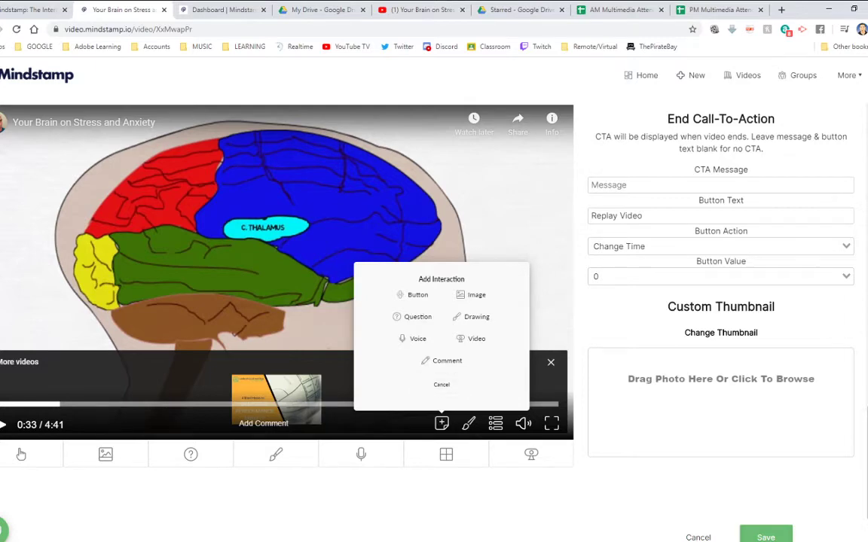
click(415, 317)
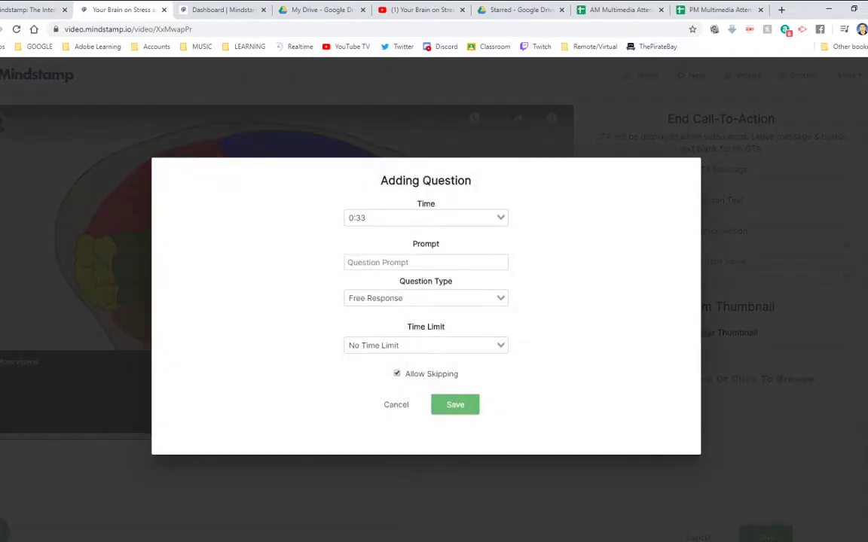
drag(377, 181, 446, 205)
click(407, 262)
text(What is the central hub )
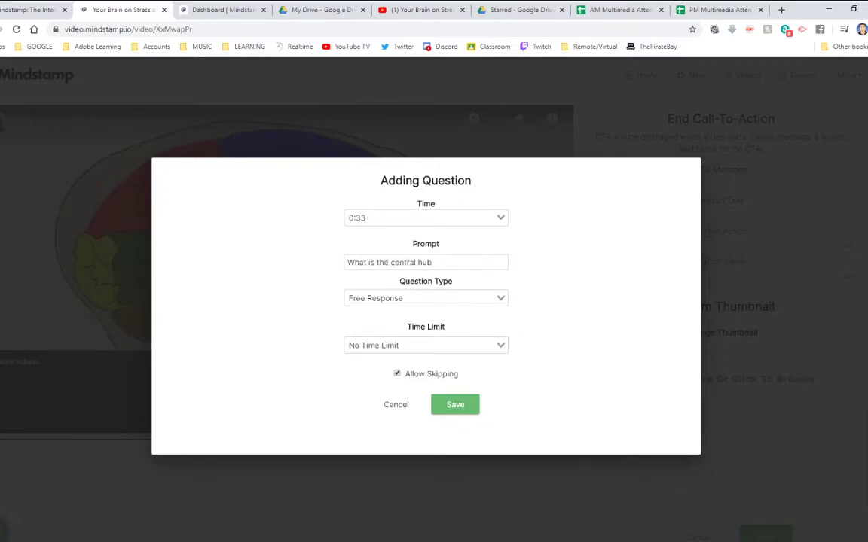
text(for sights and sounds)
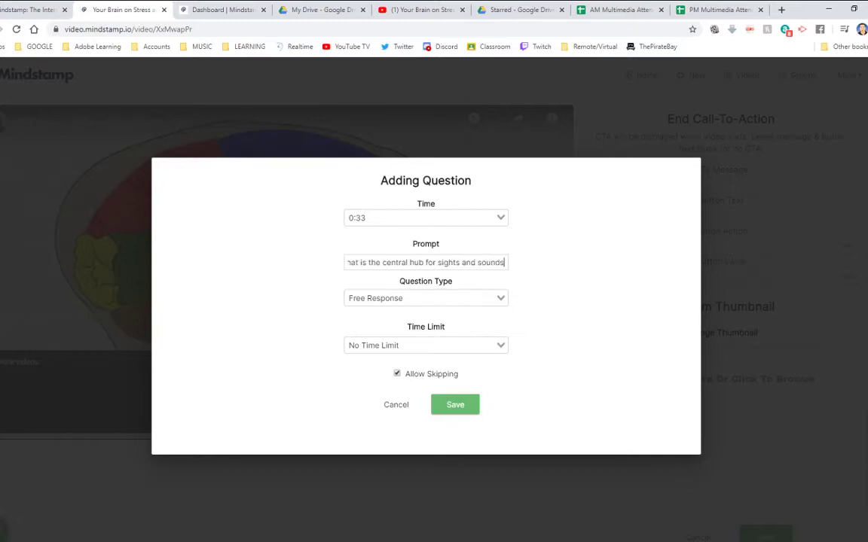
text( called)
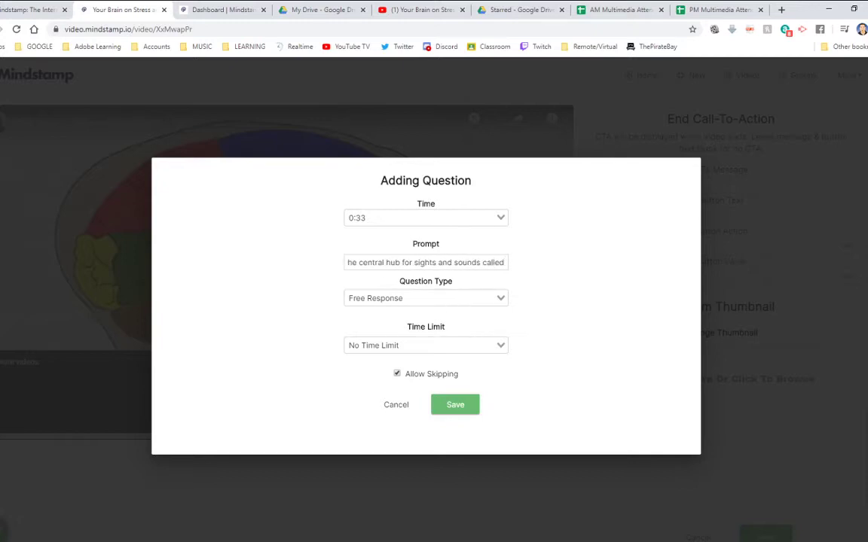
text(?)
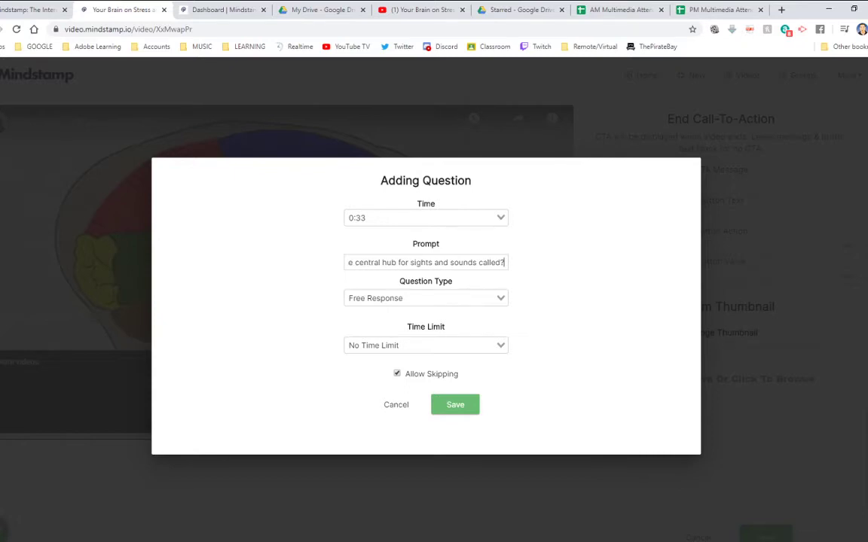
Make the question Multiple Choice and enter "Brain" as the first answer, keeping its Resume Video action.
click(425, 298)
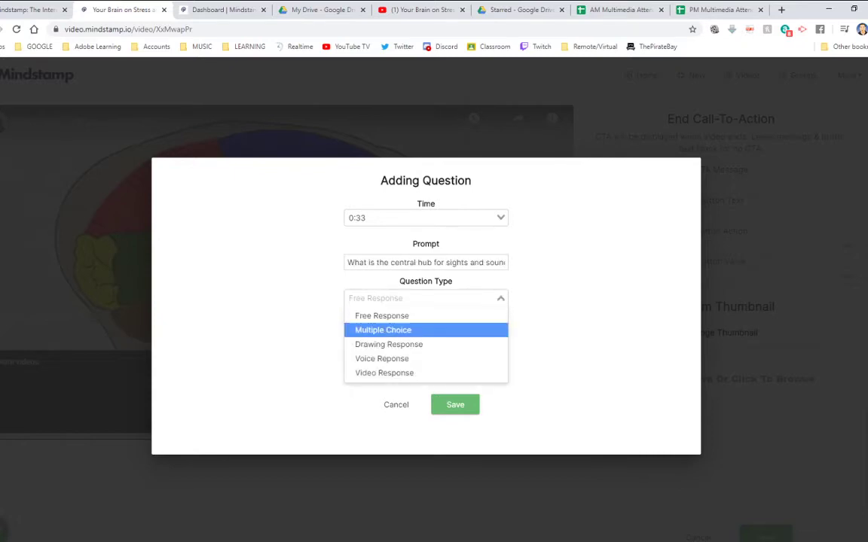
key(Return)
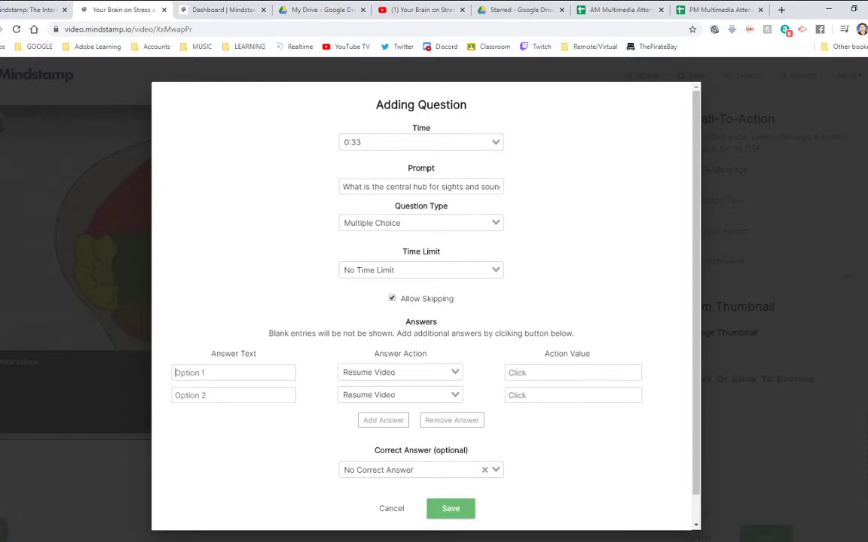
text(Brain)
key(Tab)
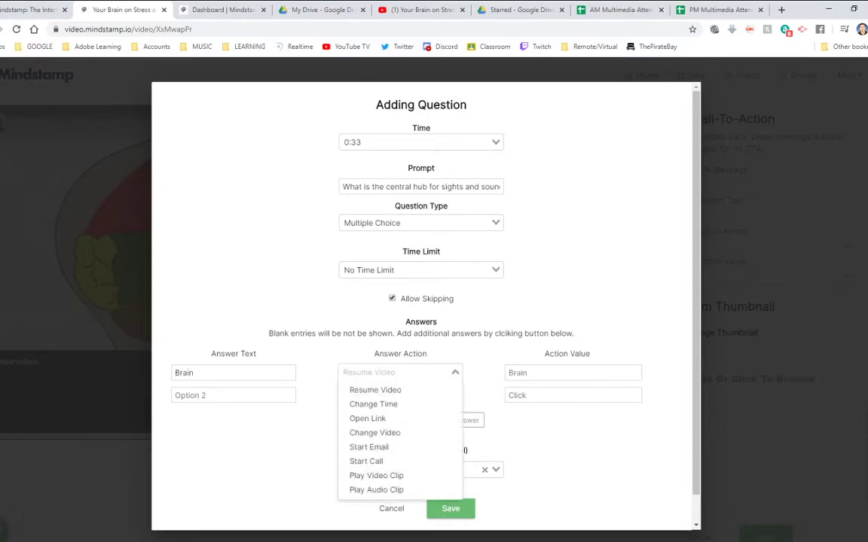
key(Tab)
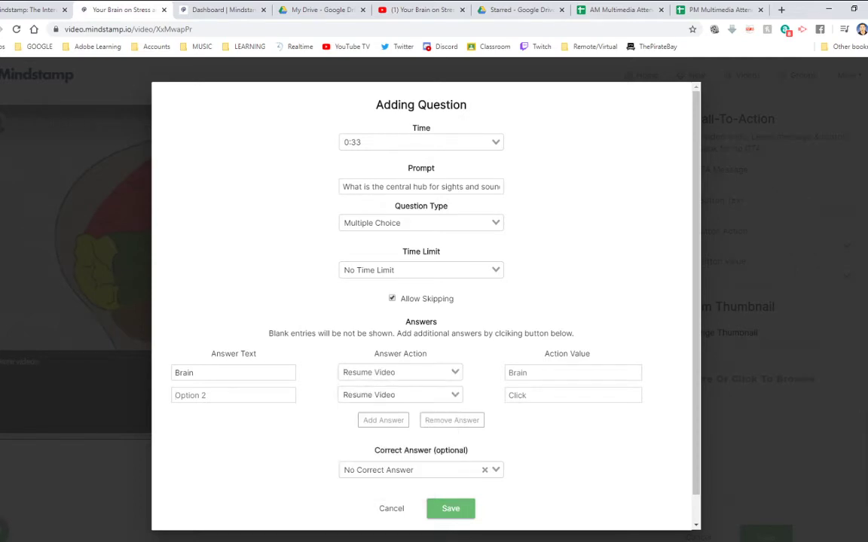
Add a third answer option and enter "Heart" and "Thalamus" as the second and third answers.
click(383, 420)
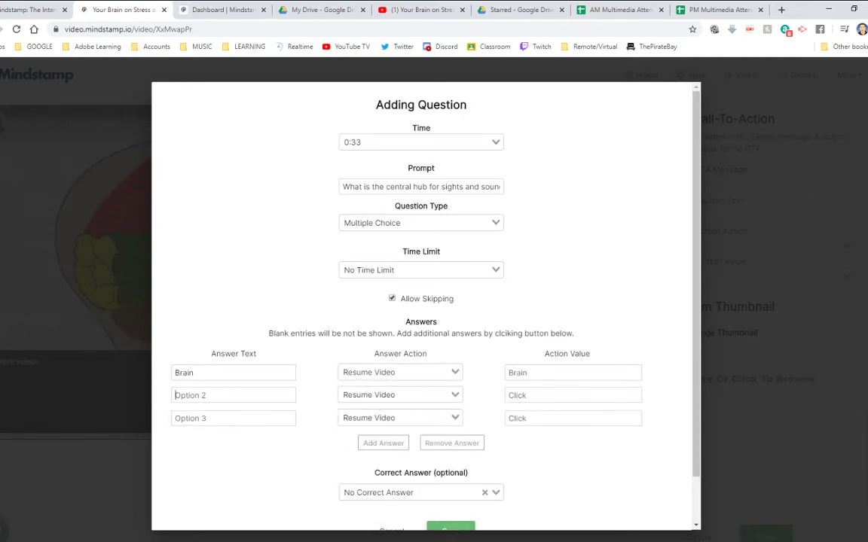
click(207, 396)
text(Heart)
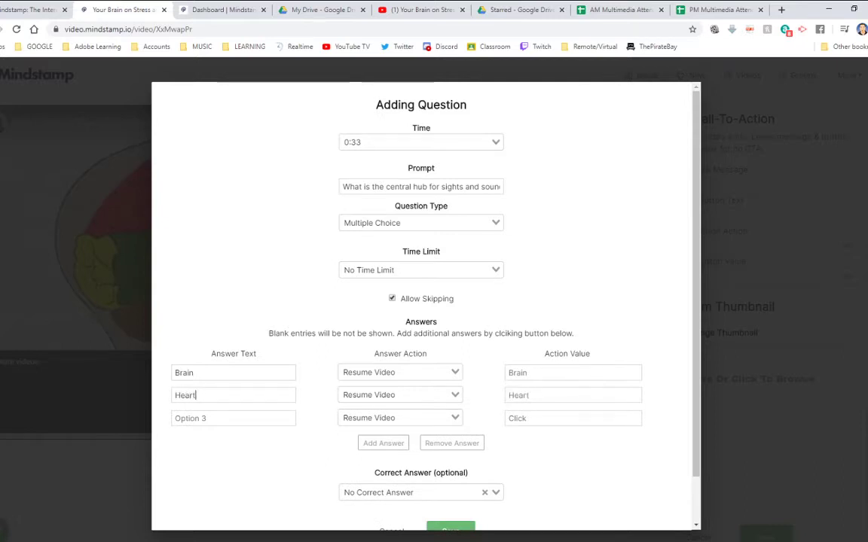
click(207, 419)
text(Thalamu)
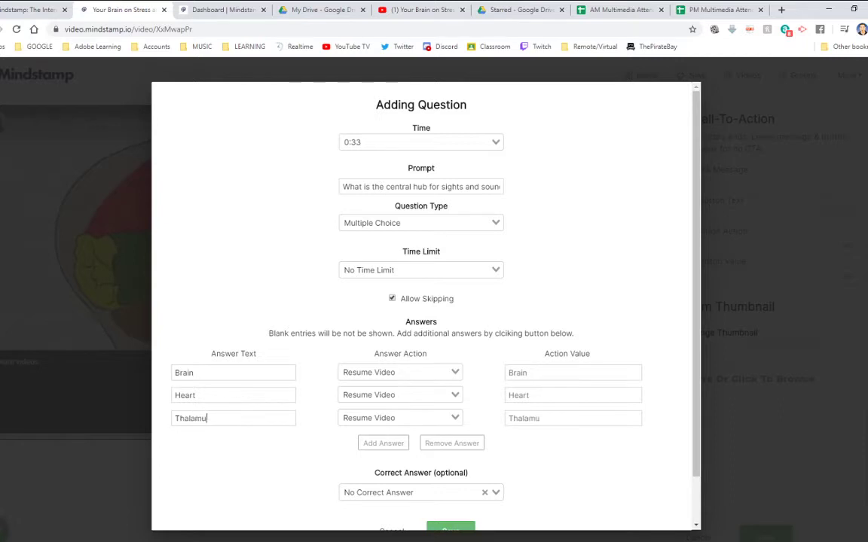
text(s)
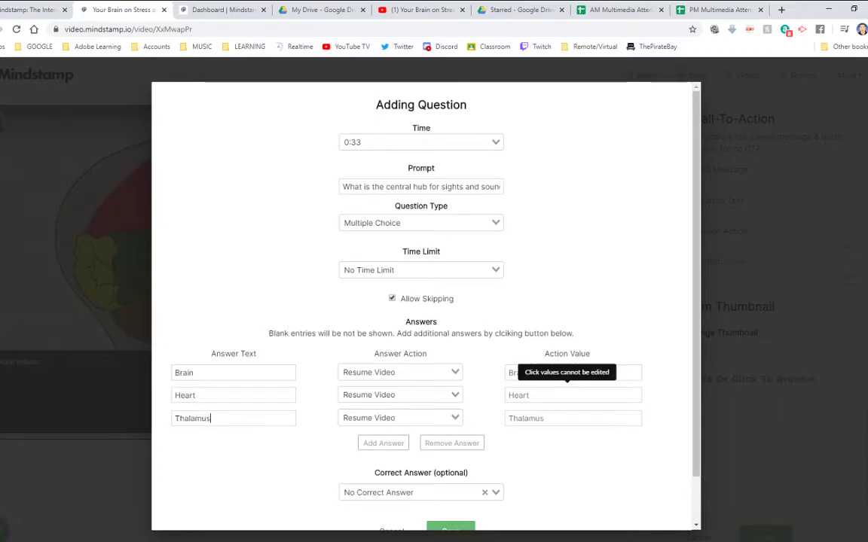
Set Thalamus as the question's correct answer and keep its time limit at No Time Limit.
scroll(542, 373, down, 1)
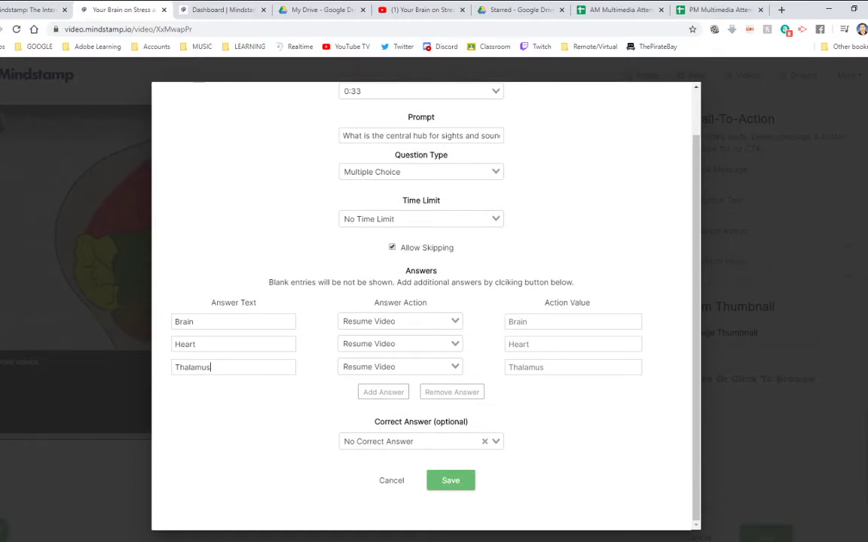
click(420, 441)
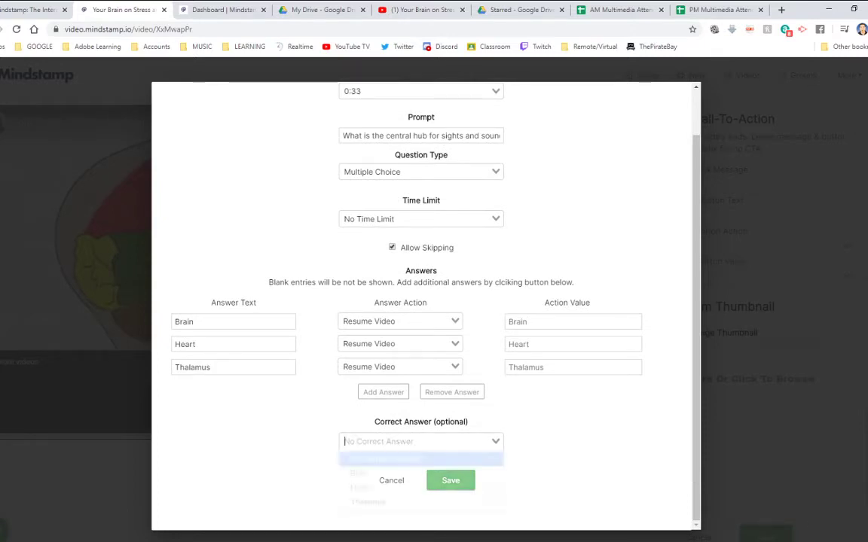
click(420, 502)
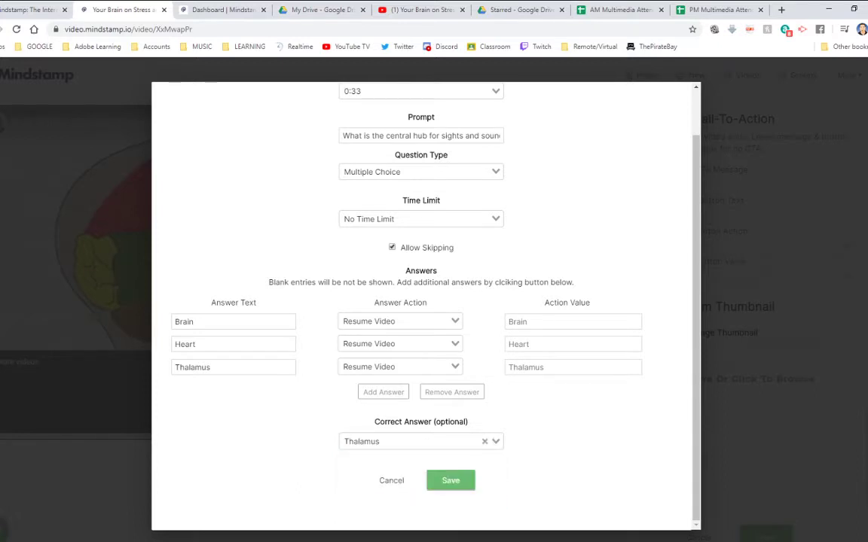
scroll(426, 302, up, 2)
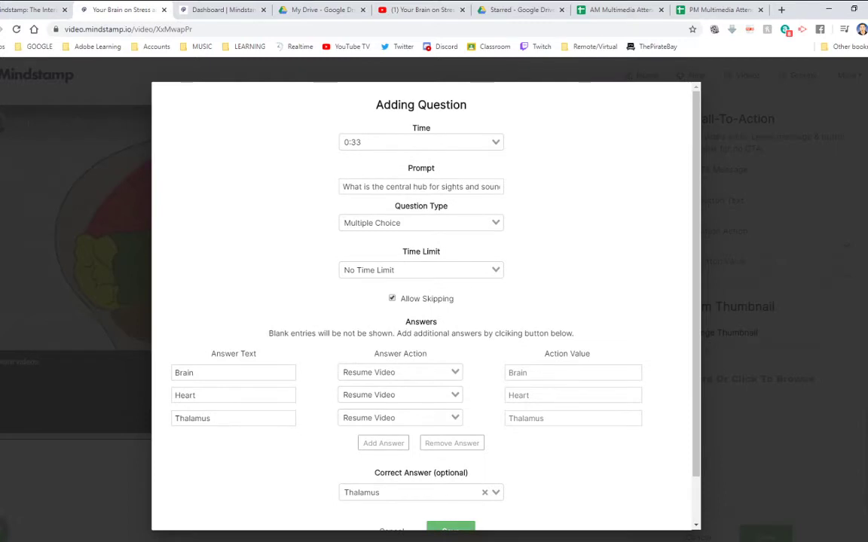
click(420, 270)
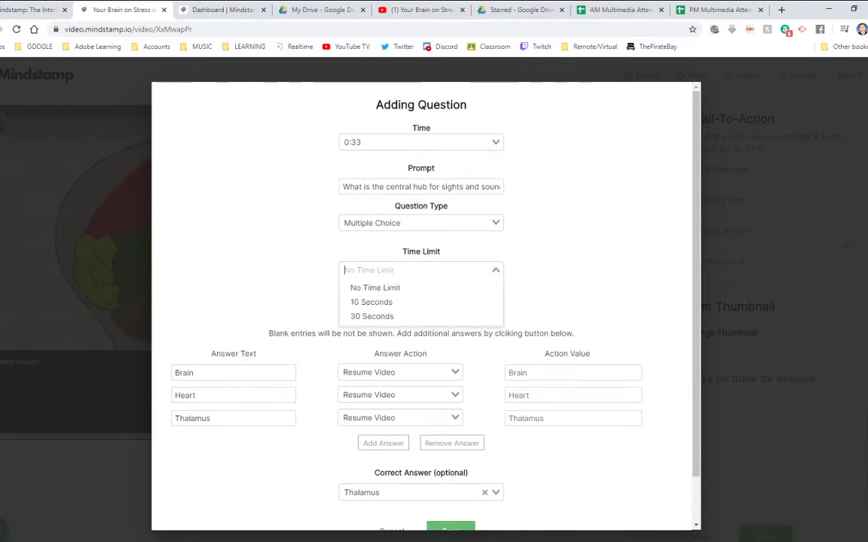
click(375, 288)
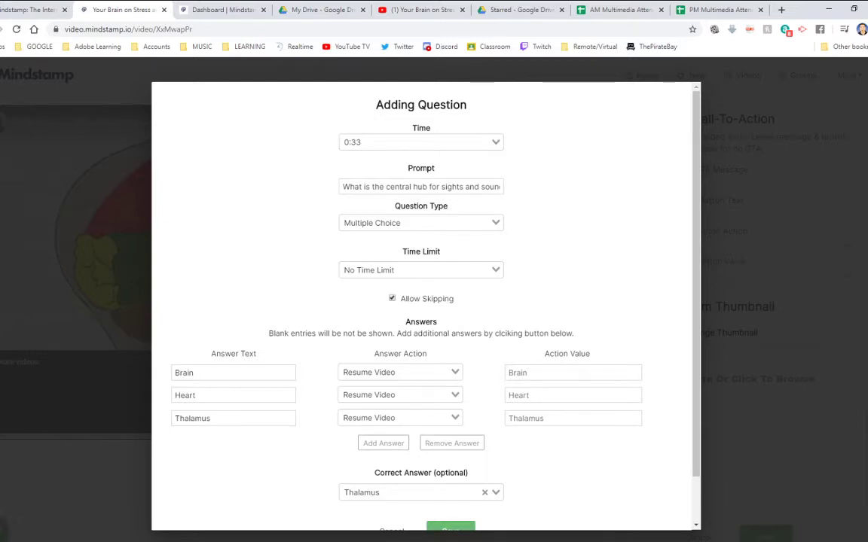
scroll(425, 301, down, 2)
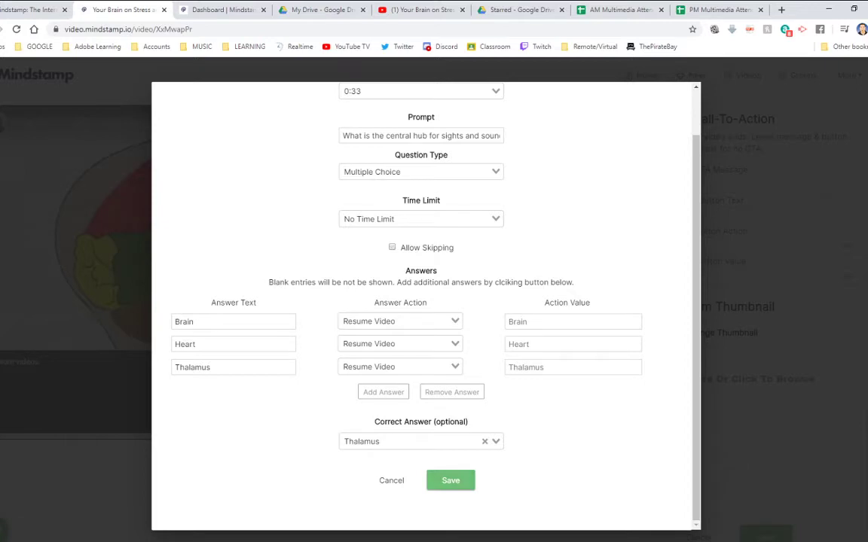
Save the question and answer it with Thalamus in the video player.
click(451, 480)
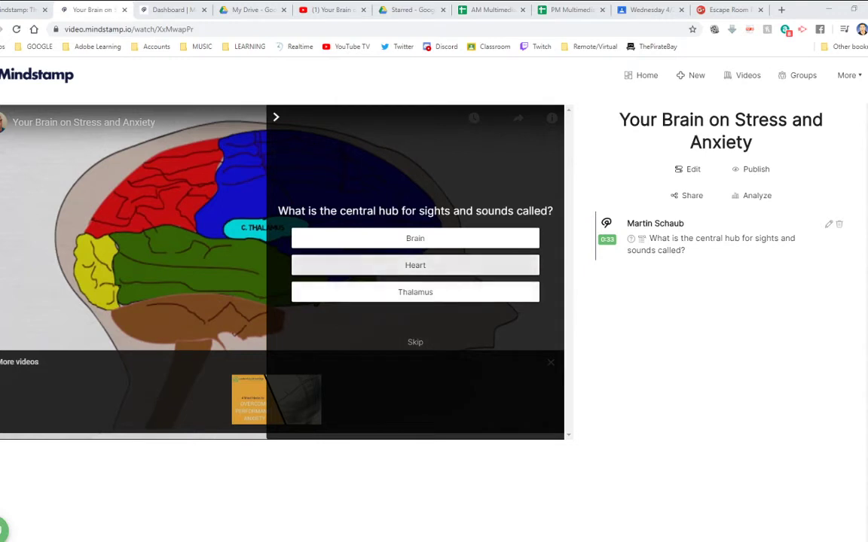
click(415, 292)
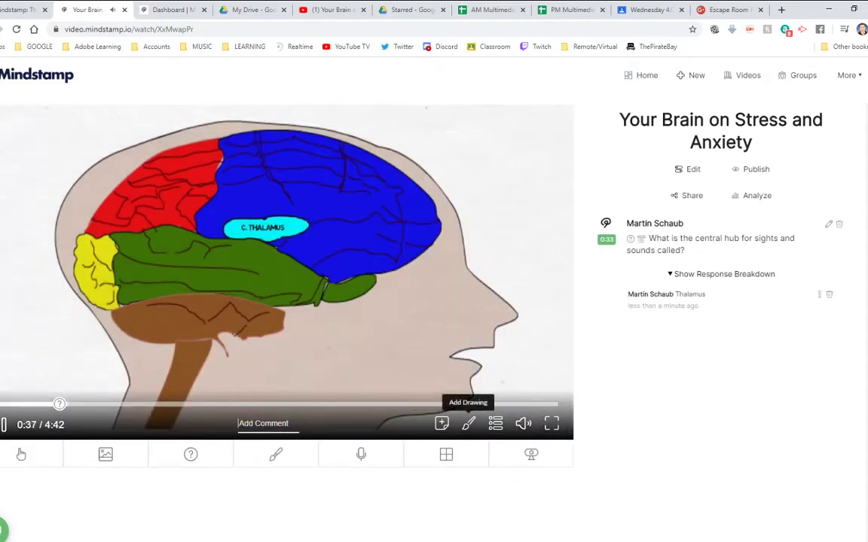
click(468, 424)
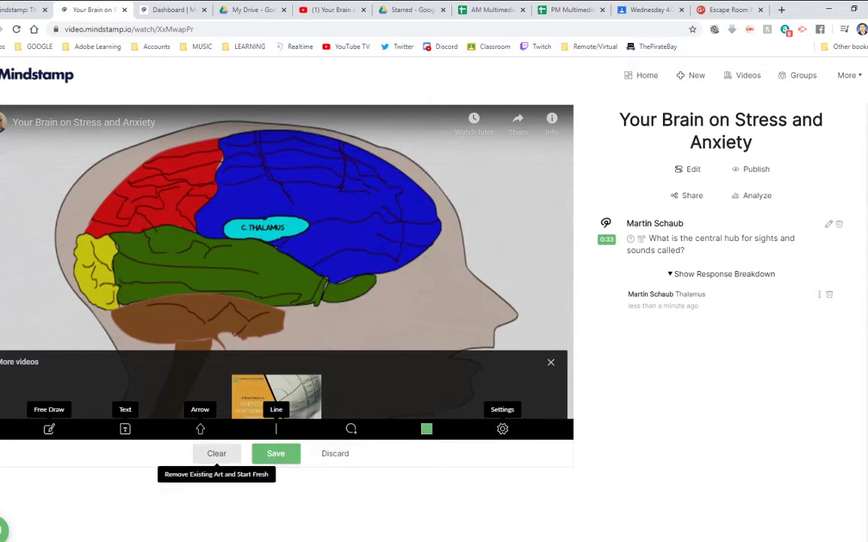
click(216, 453)
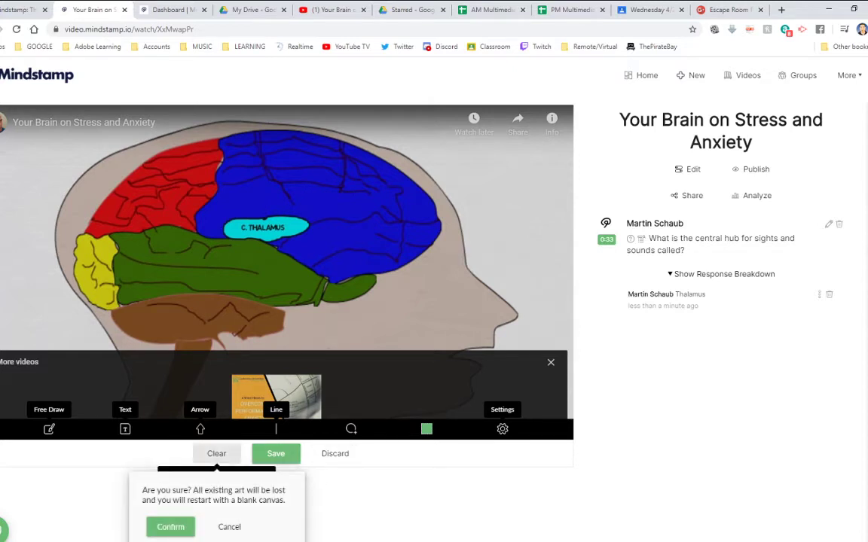
click(216, 454)
click(216, 453)
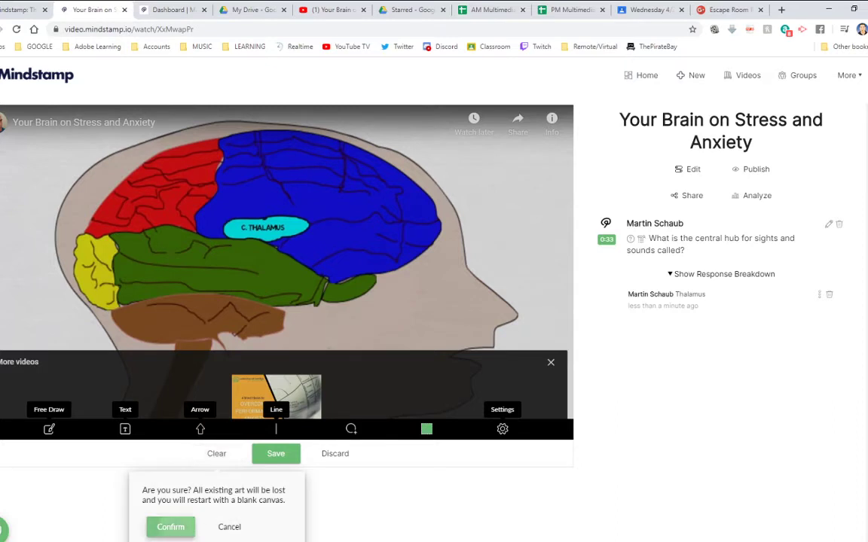
click(170, 526)
click(216, 454)
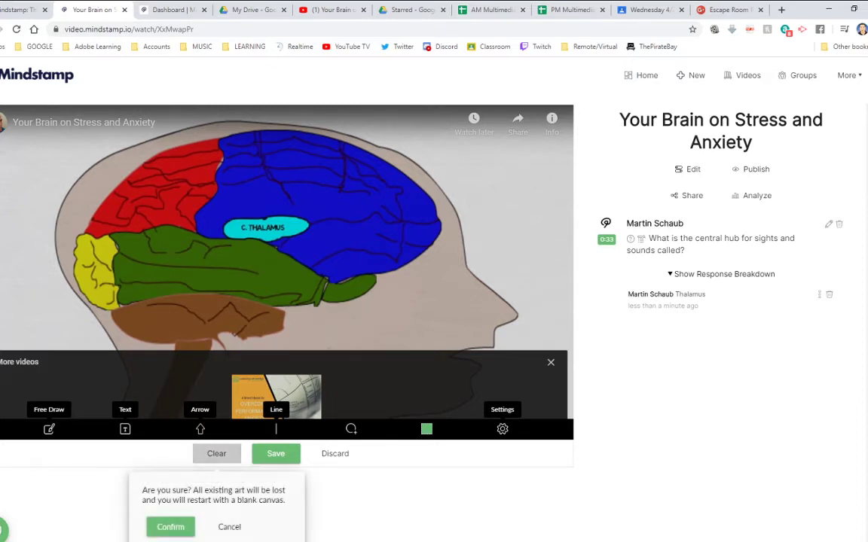
click(171, 526)
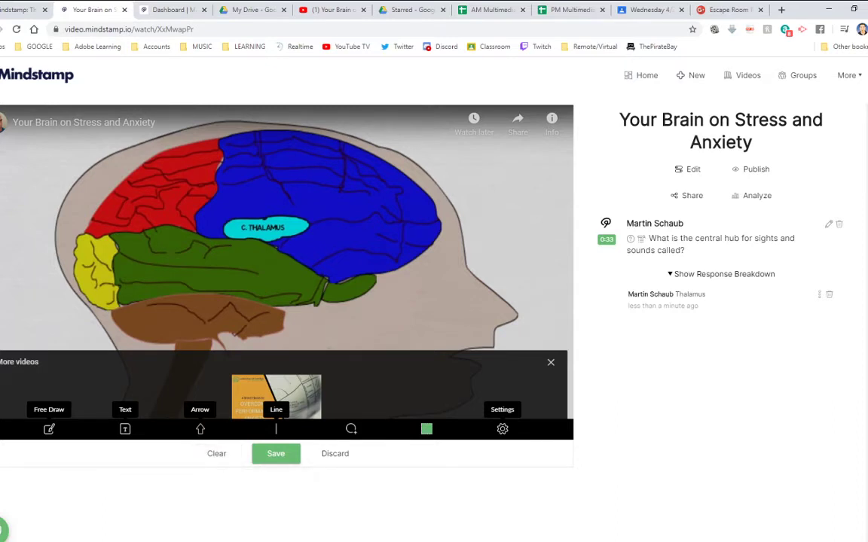
click(335, 454)
click(291, 526)
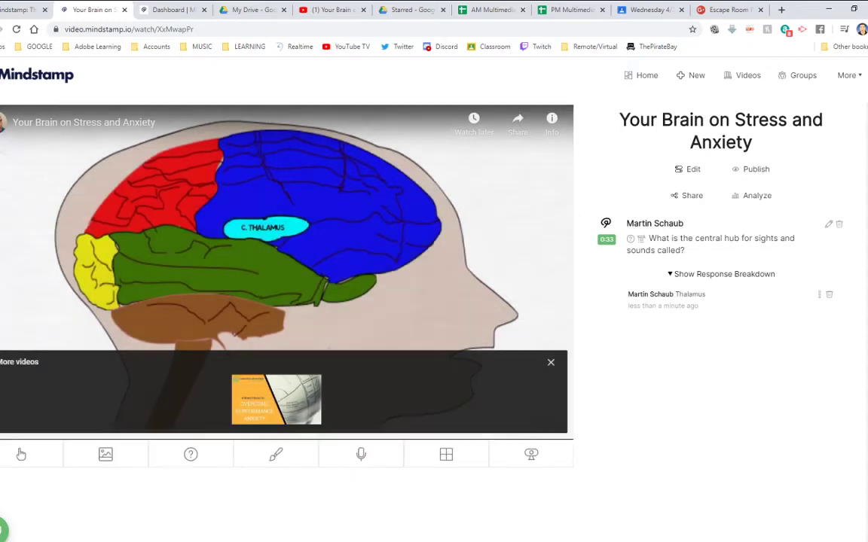
Resume playback, view the video guide listing the interactions, and close it.
click(3, 425)
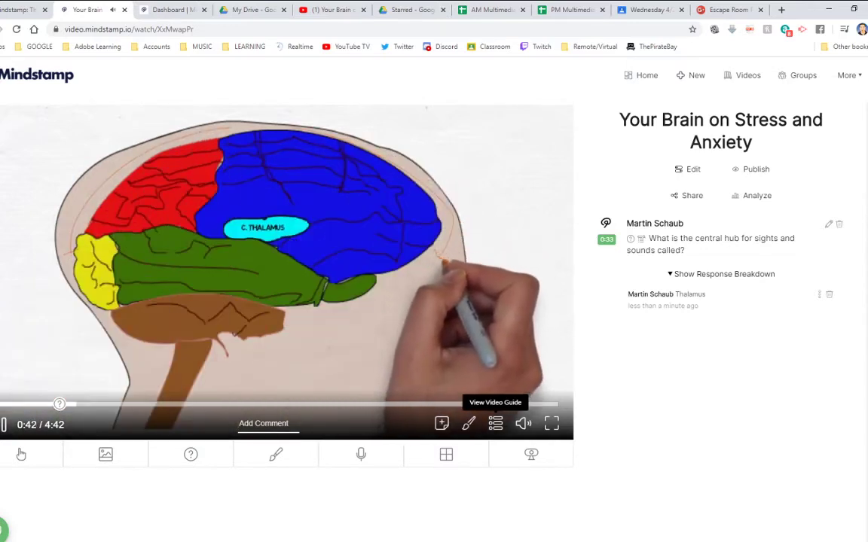
click(495, 424)
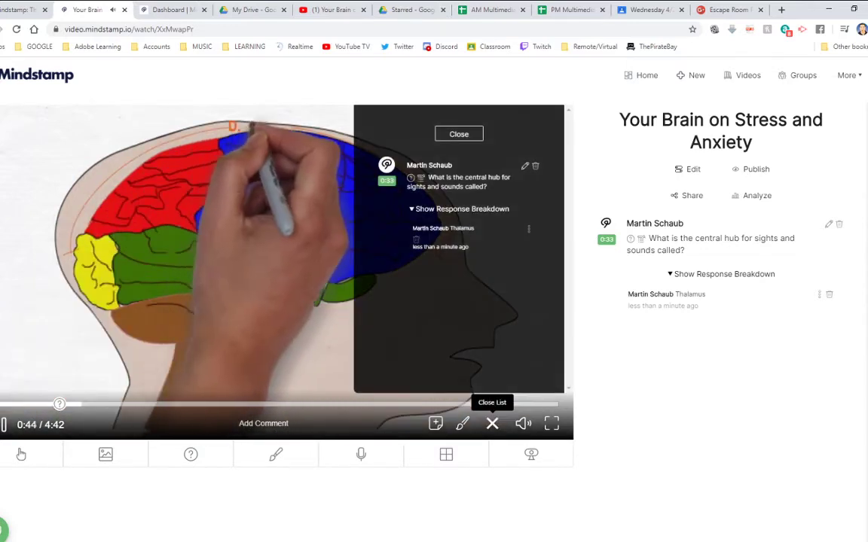
click(459, 134)
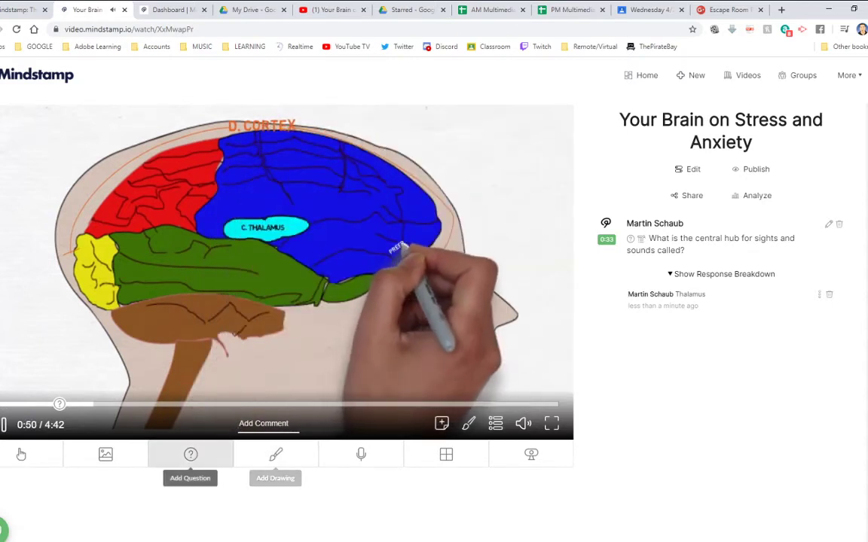
Examine the image upload form and the actions offered for an interactive button, adding neither.
click(105, 455)
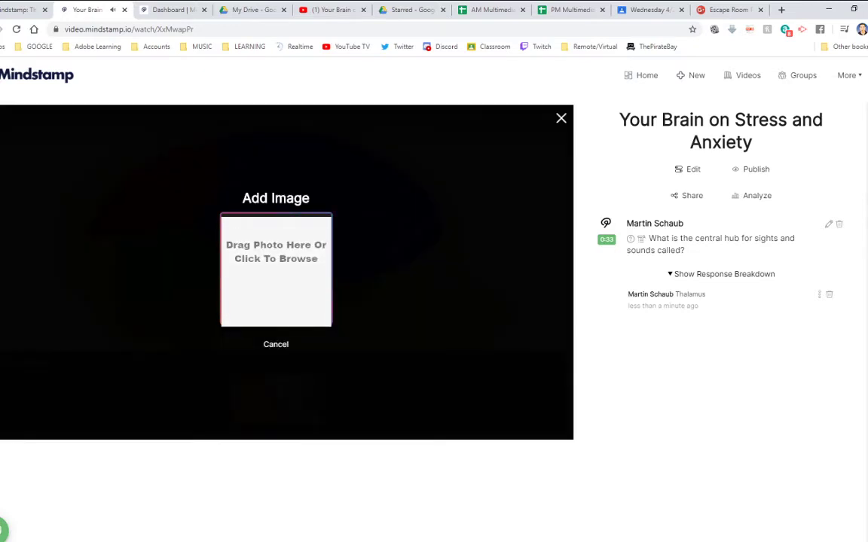
click(276, 344)
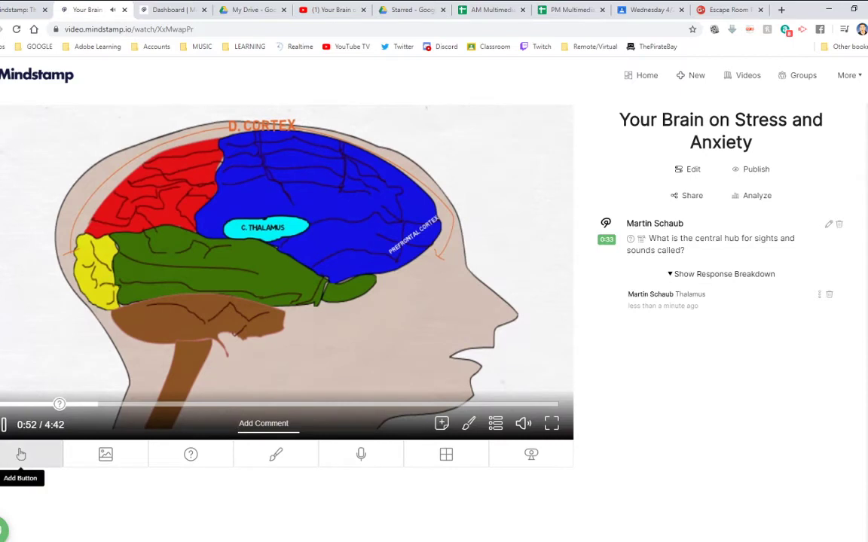
click(21, 454)
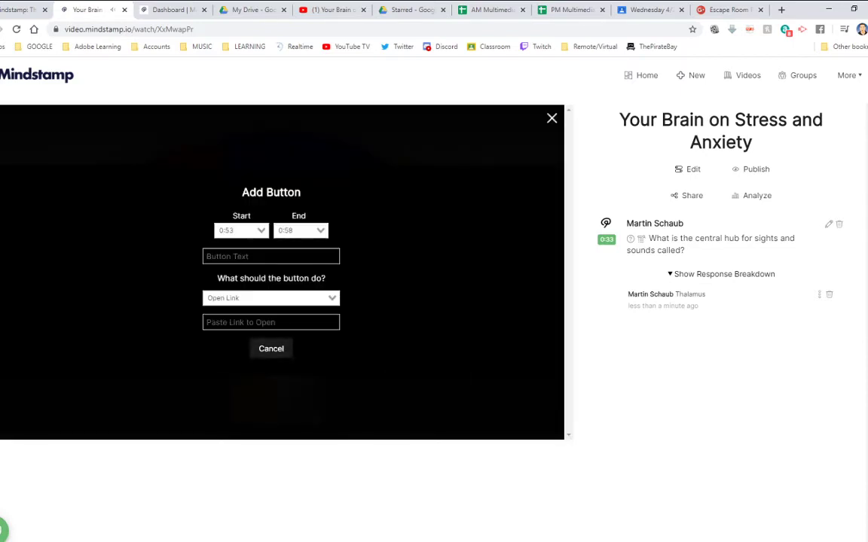
click(268, 299)
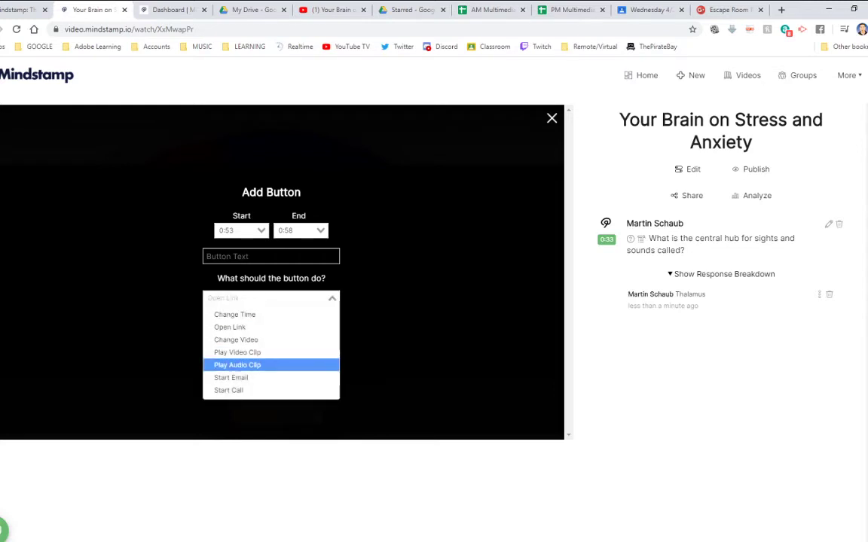
click(263, 297)
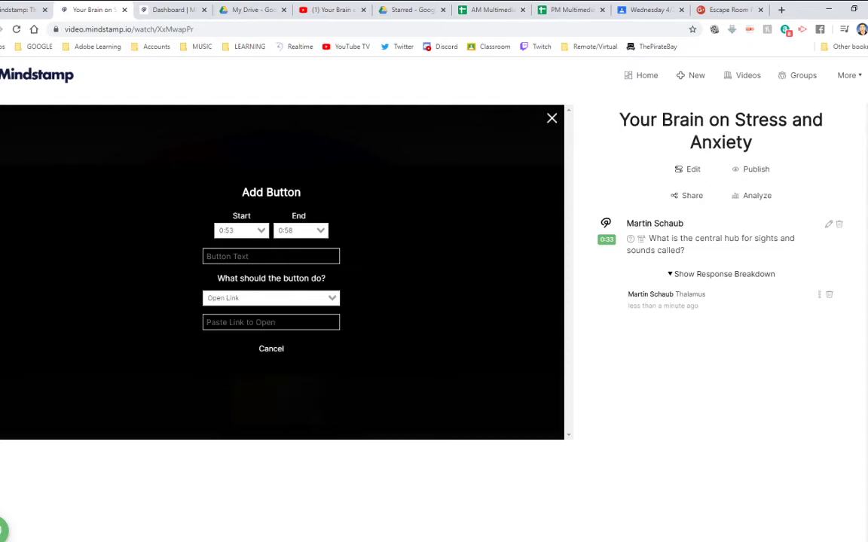
click(271, 349)
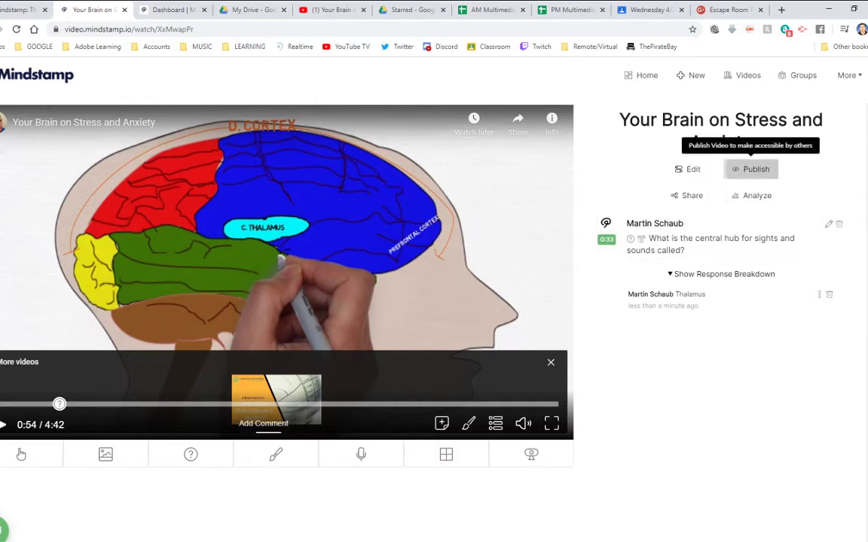
Publish the video and copy its share link.
click(753, 169)
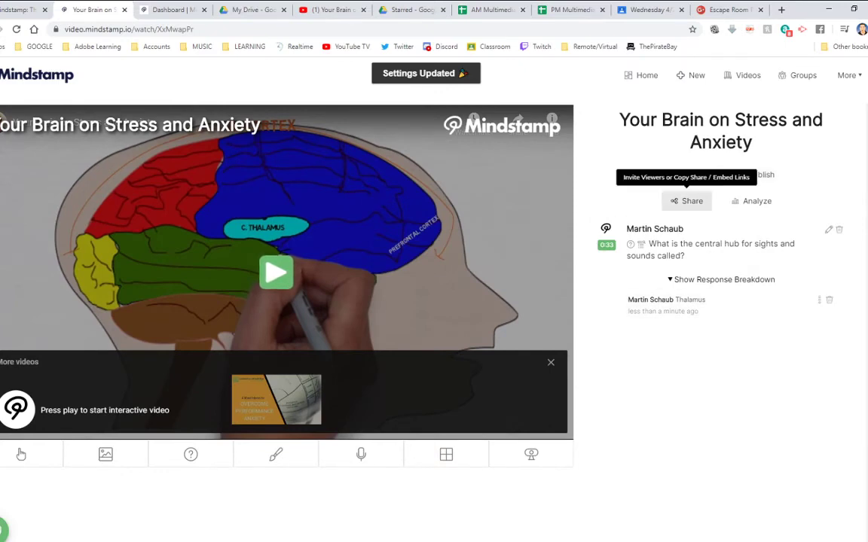
click(686, 200)
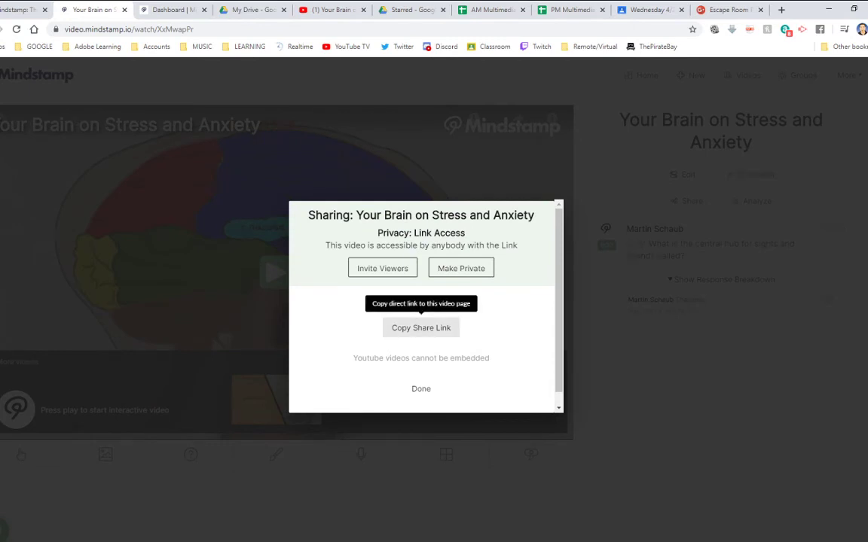
click(421, 327)
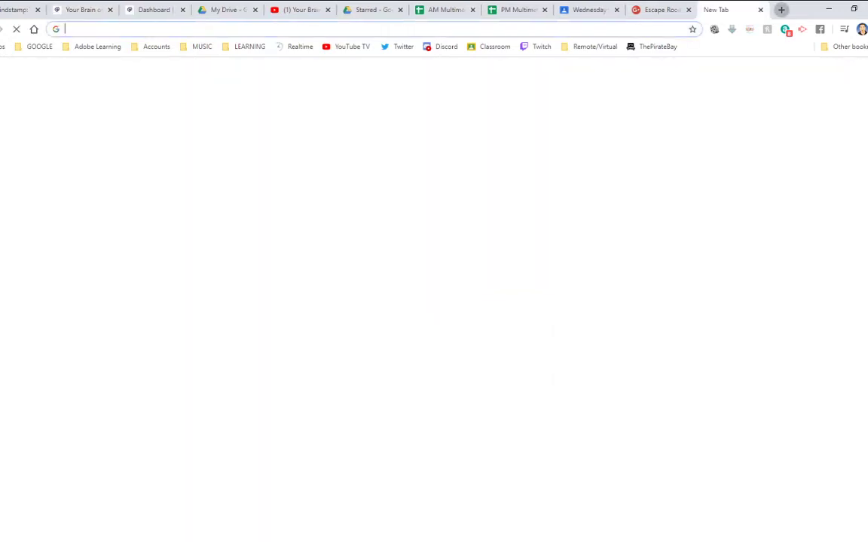
Open Twitter in a new browser tab and compose a tweet reading "Today I experimented with interactive video for the next project".
key(ctrl+t)
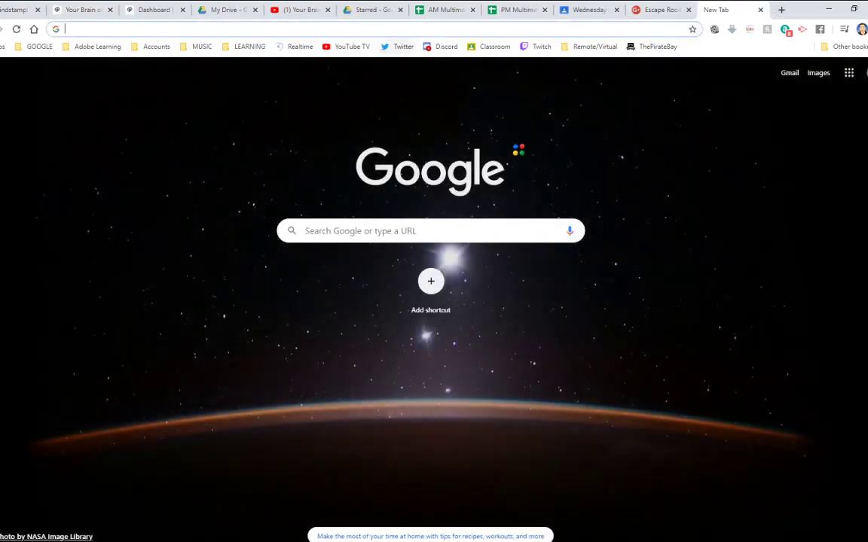
click(399, 46)
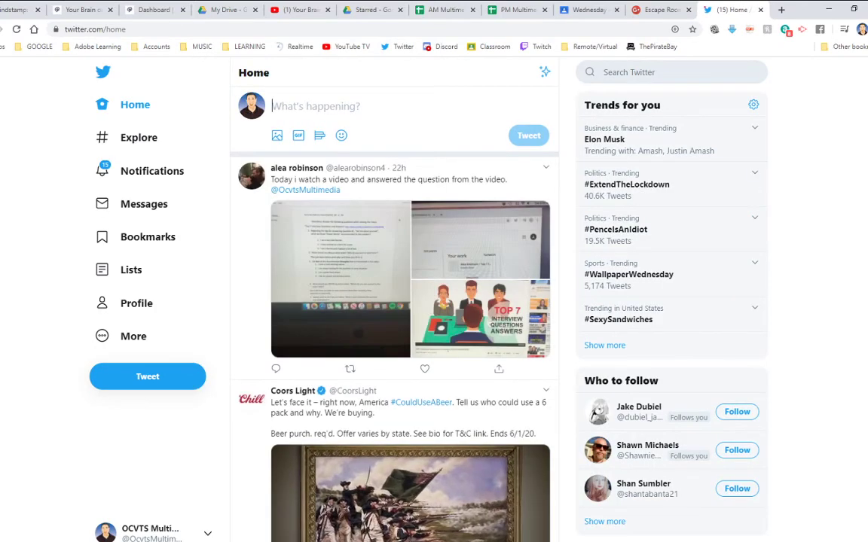
text(Today)
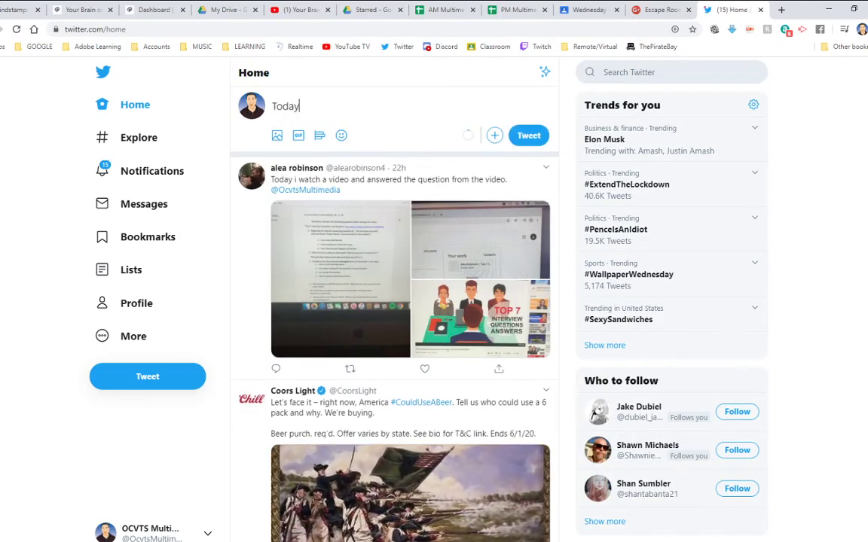
text( I exper)
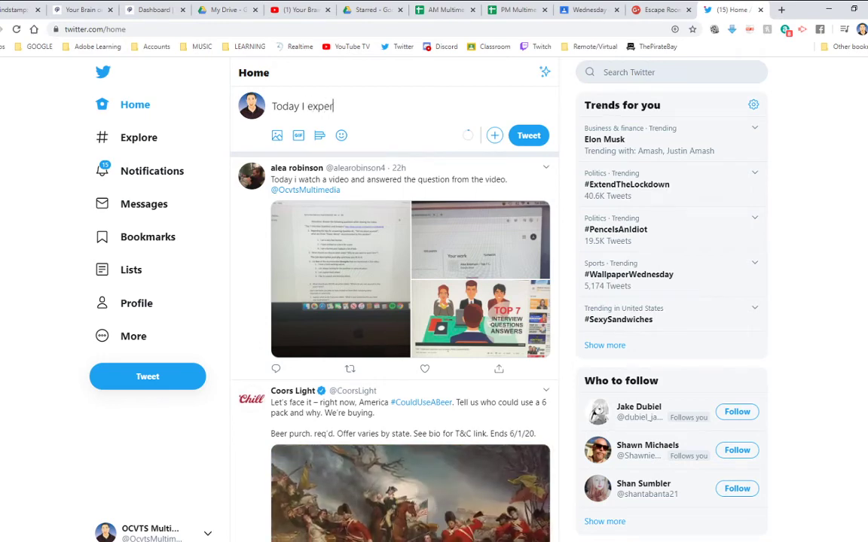
text(iment)
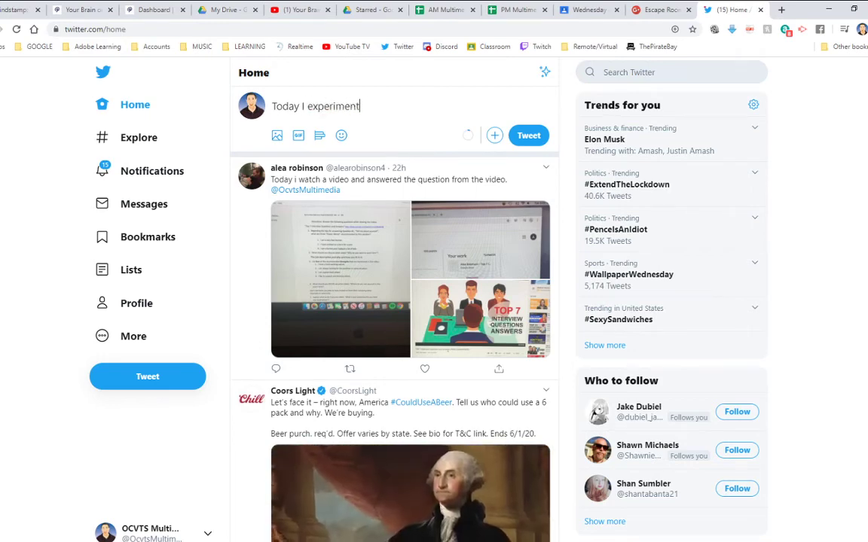
text(ed with inter)
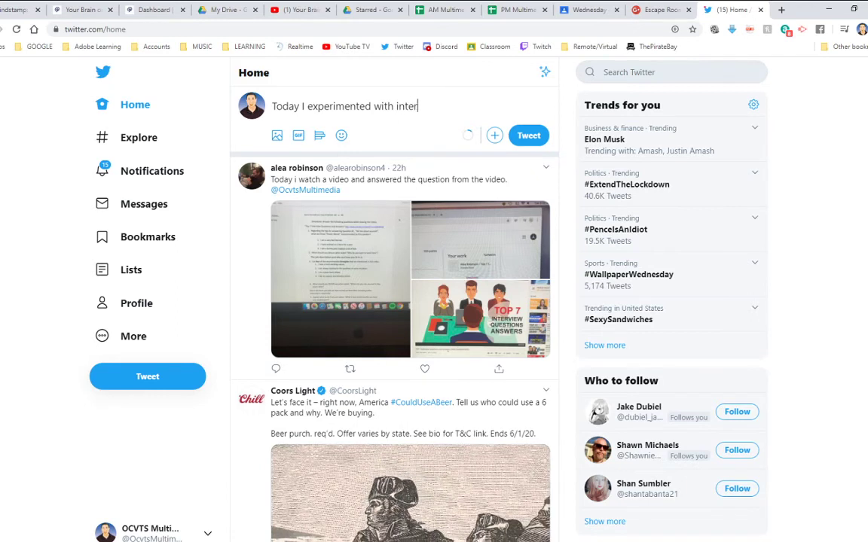
text(active vid)
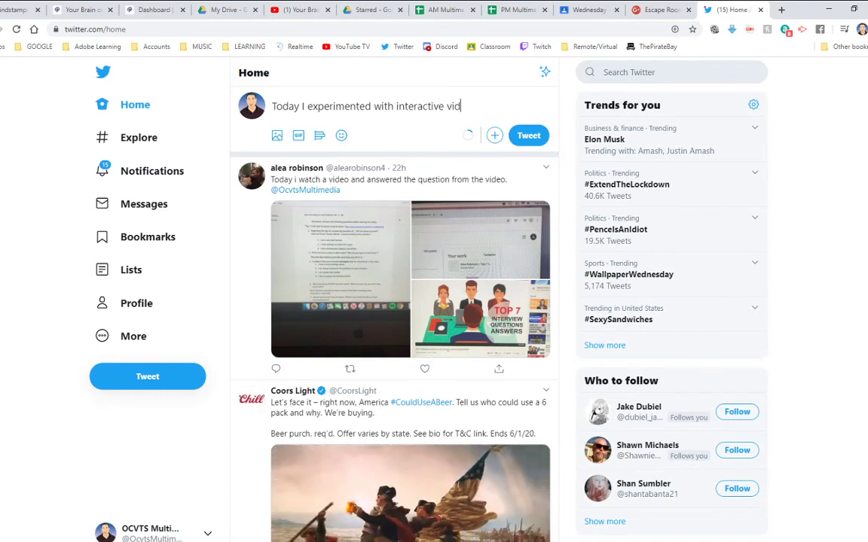
text(eo )
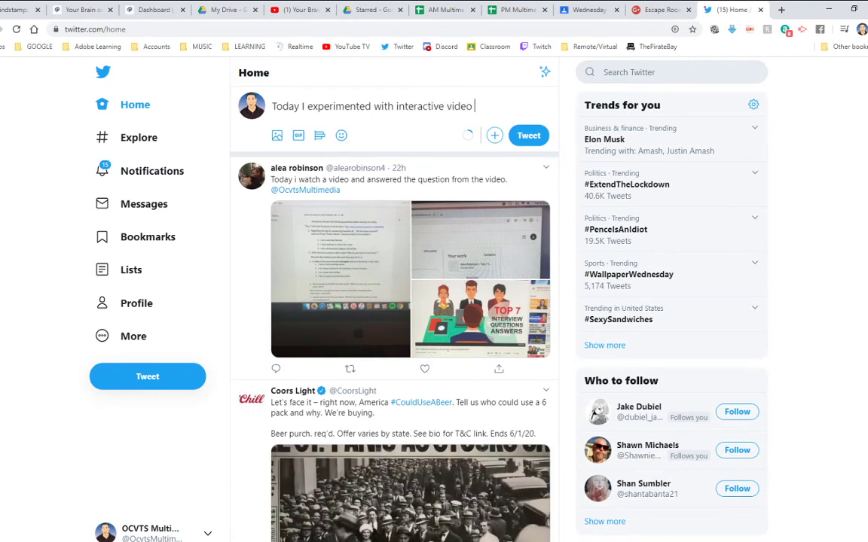
text(for the next)
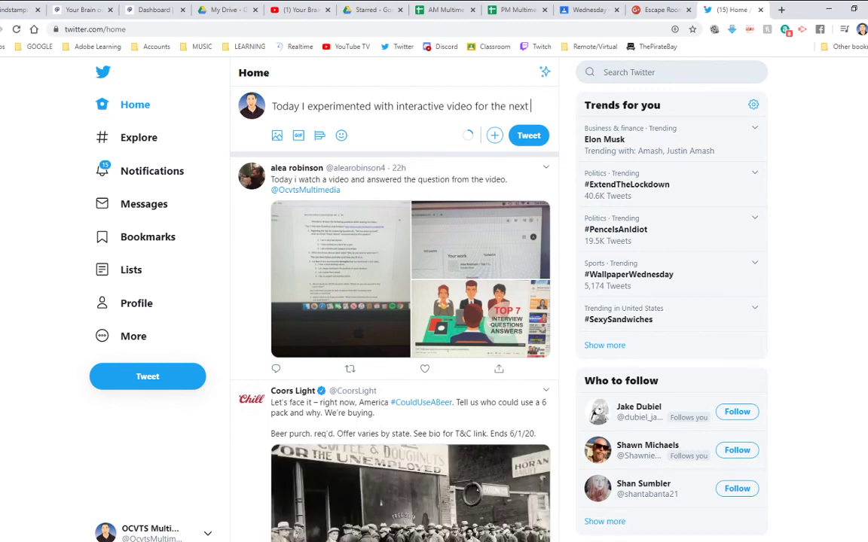
text( project)
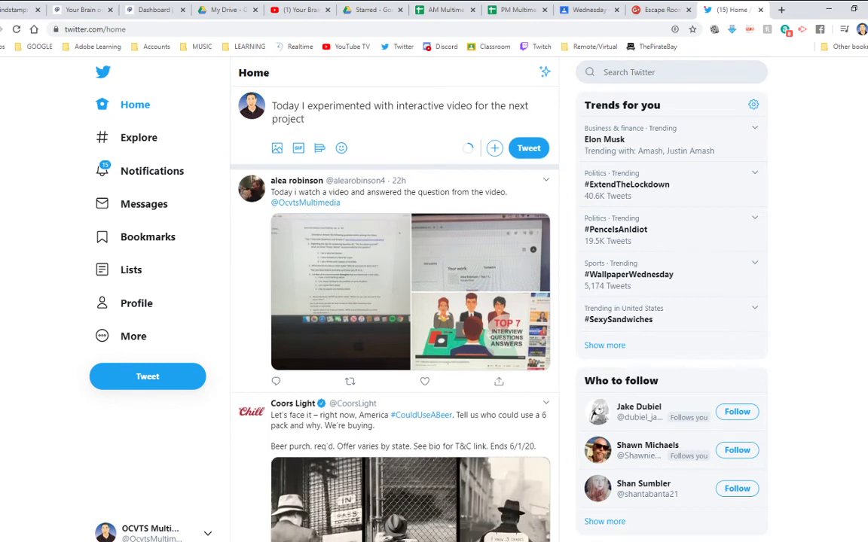
key(ctrl+v)
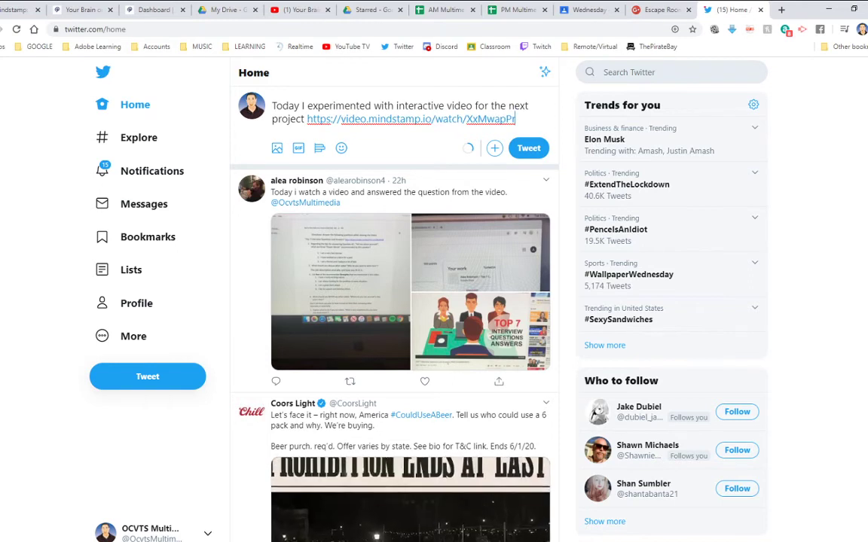
text(@)
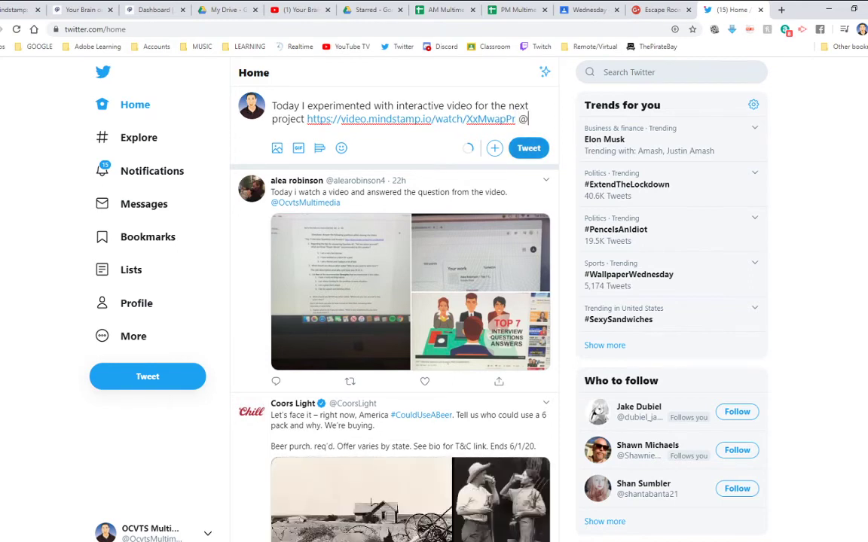
text(ocvts)
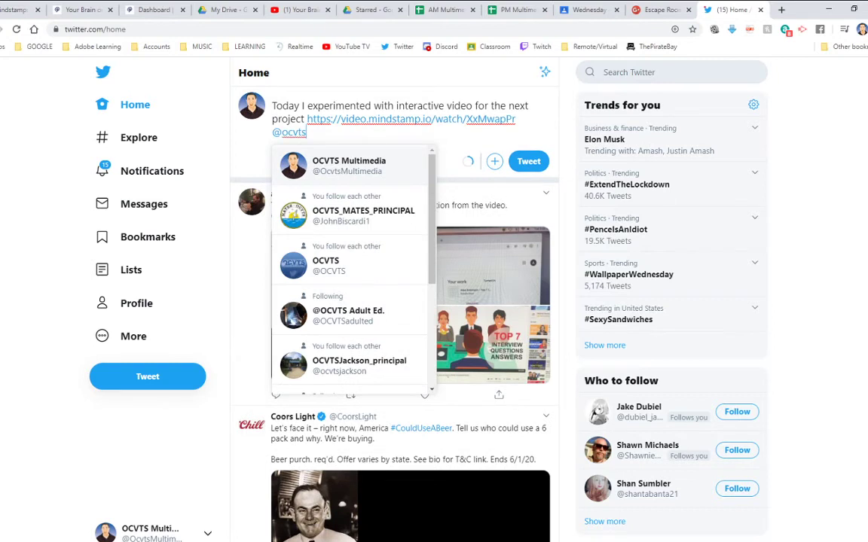
text( t)
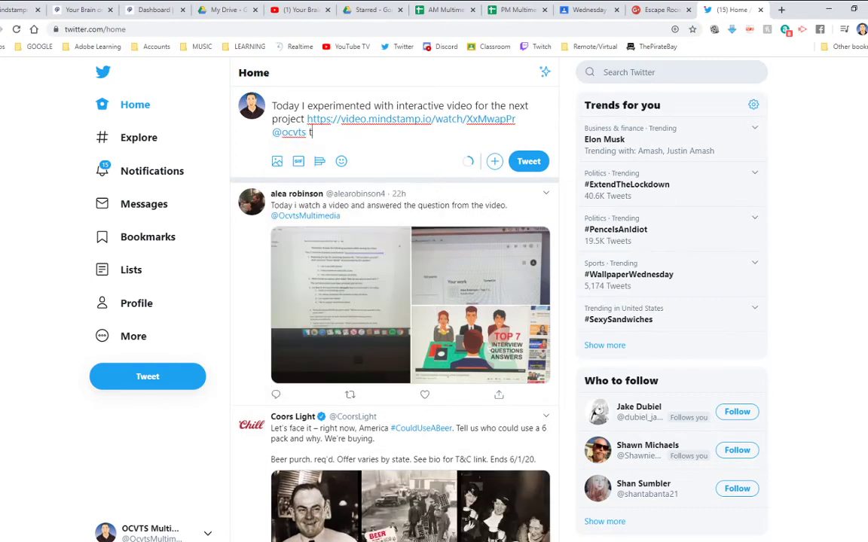
text(ry it)
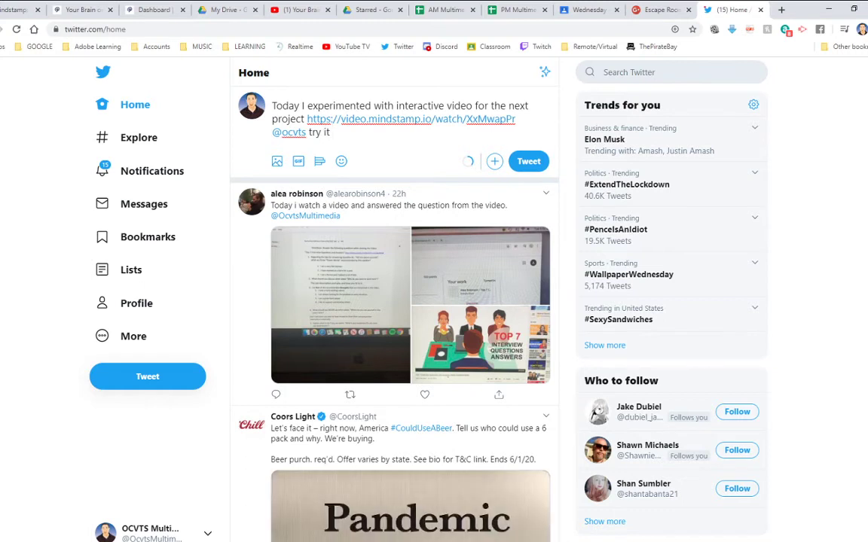
text( out!)
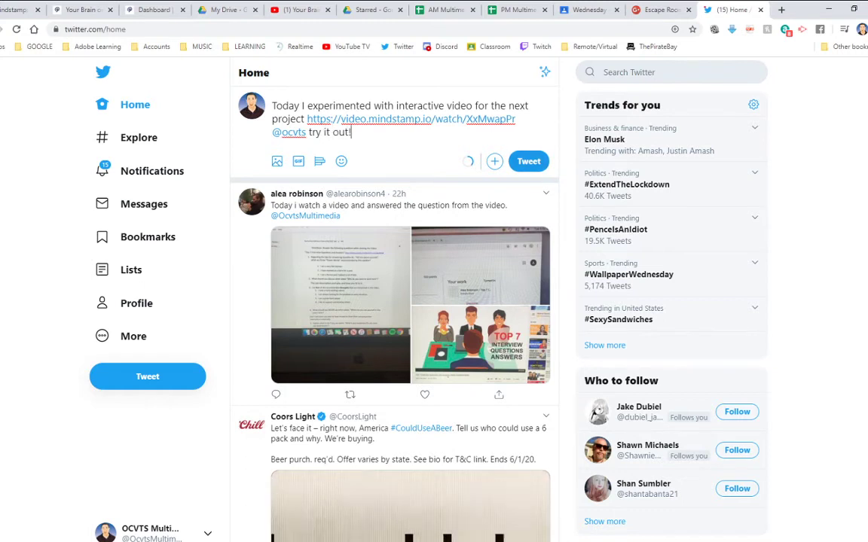
key(ctrl+Return)
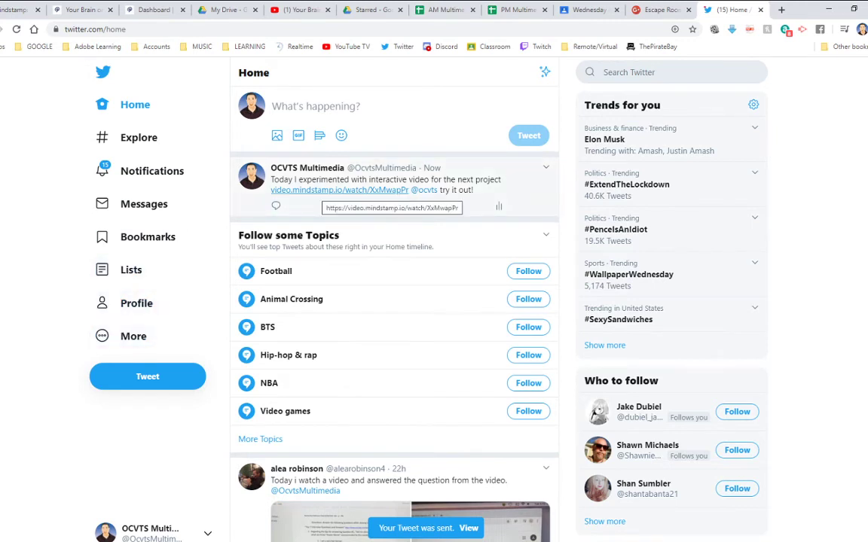
Open the video link from the posted tweet, log out of the Mindstamp account, and close that page.
click(332, 190)
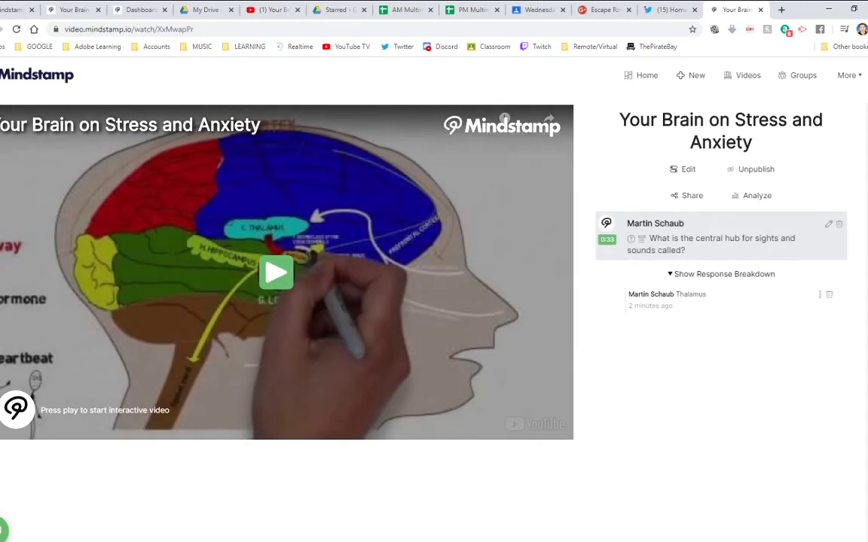
click(849, 75)
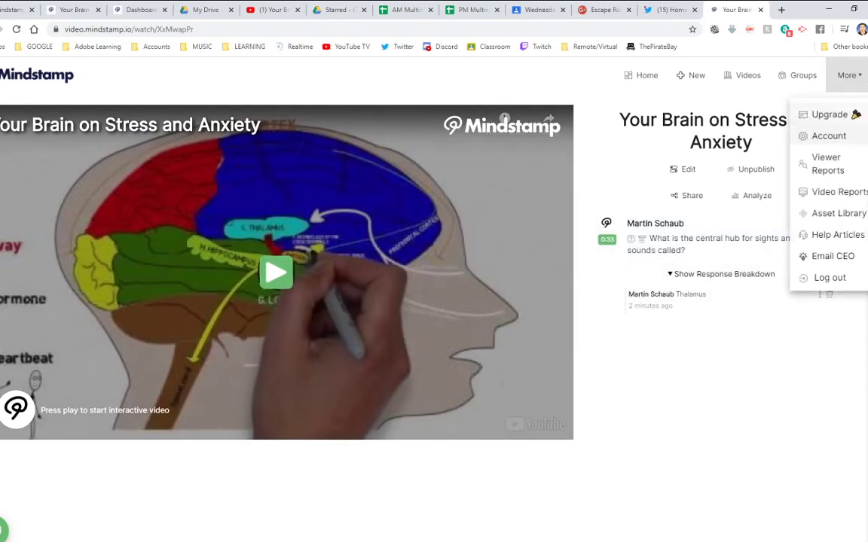
click(831, 278)
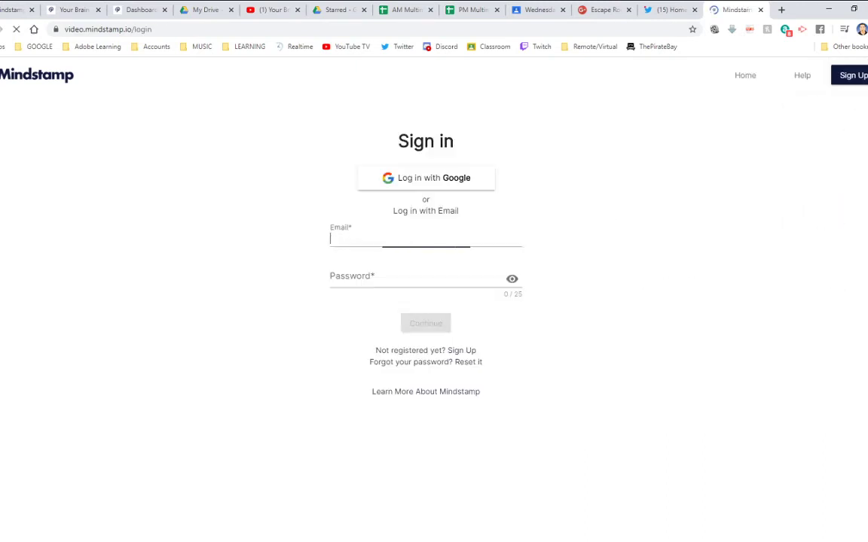
key(ctrl+w)
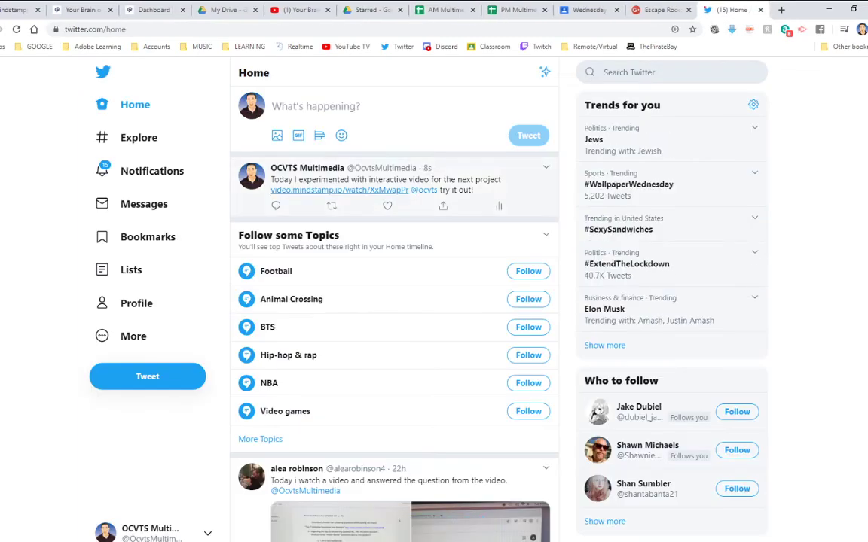
Reopen the tweeted video as a signed-out viewer, jump to the 0:33 question, and answer it with Thalamus.
click(339, 190)
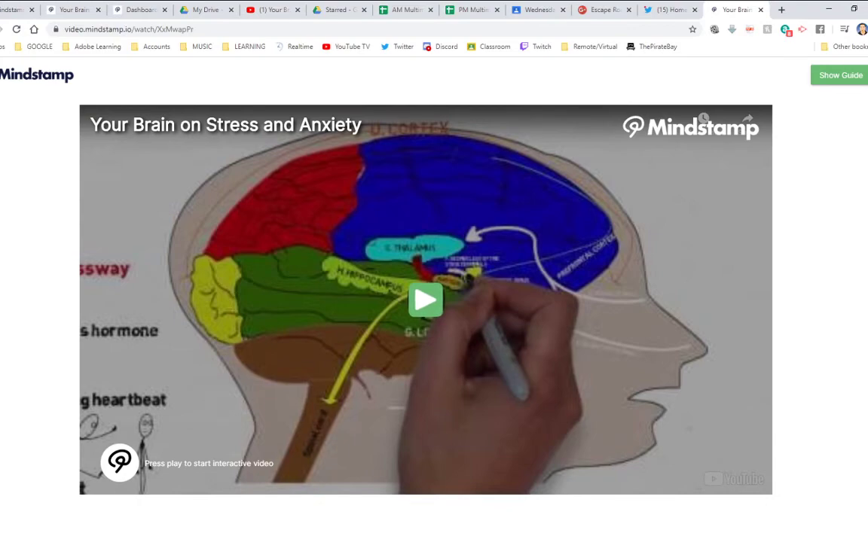
click(426, 300)
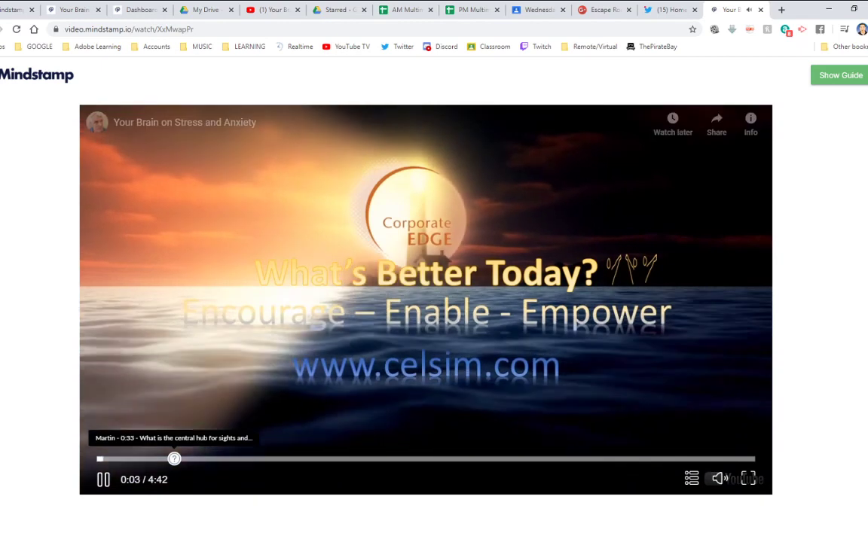
click(174, 458)
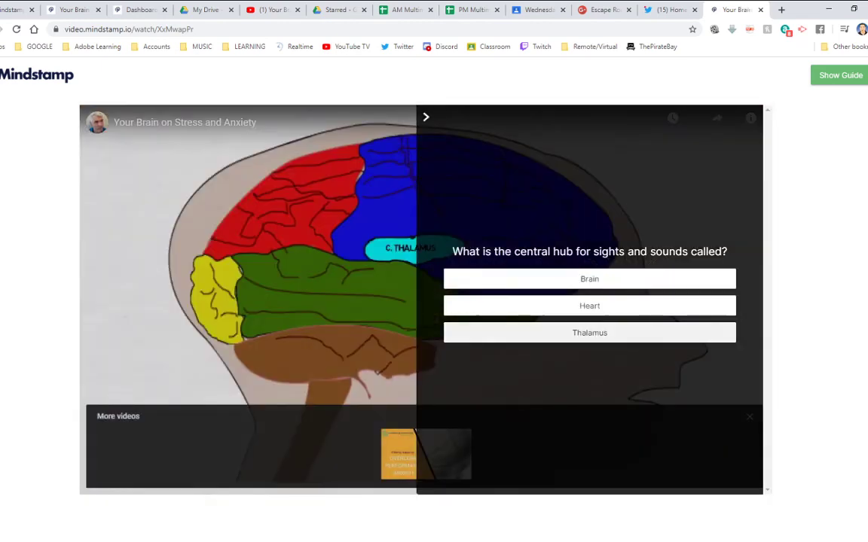
click(590, 333)
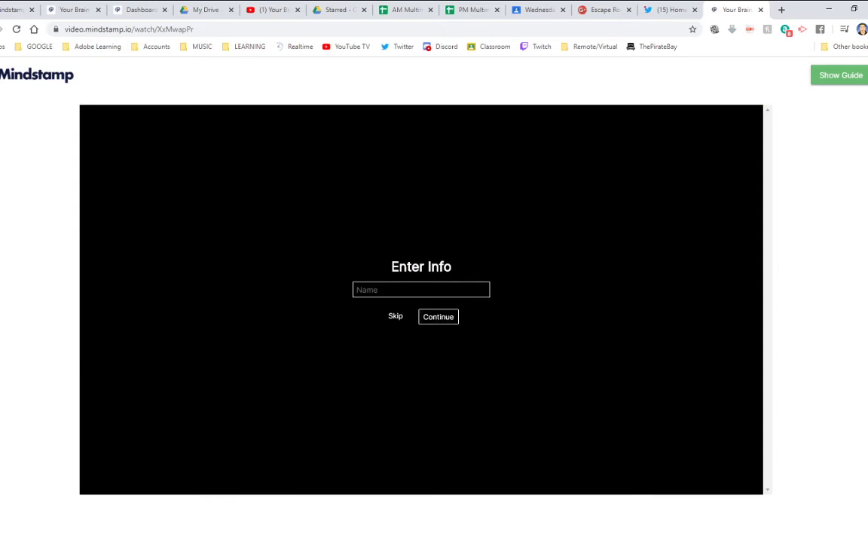
Submit the viewer's name for the response, close the answered question, and continue watching the video.
key(Return)
text(Mr. D)
key(Return)
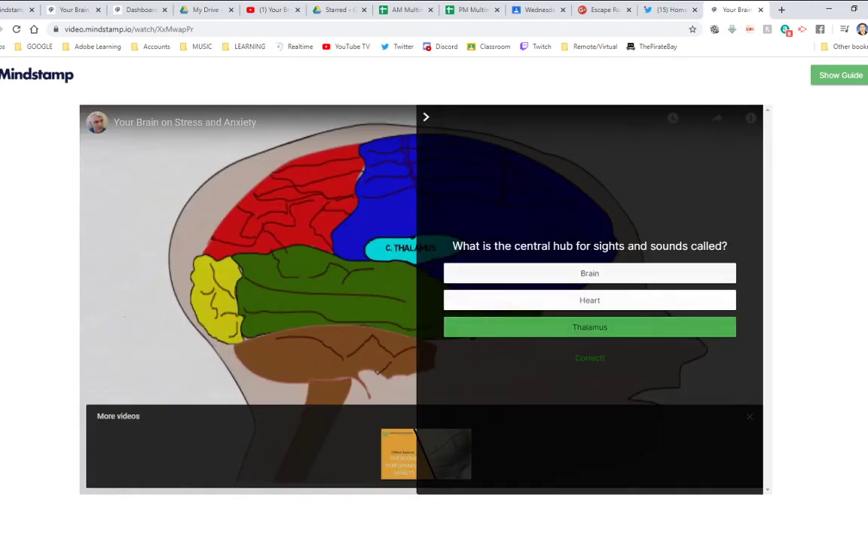
click(426, 117)
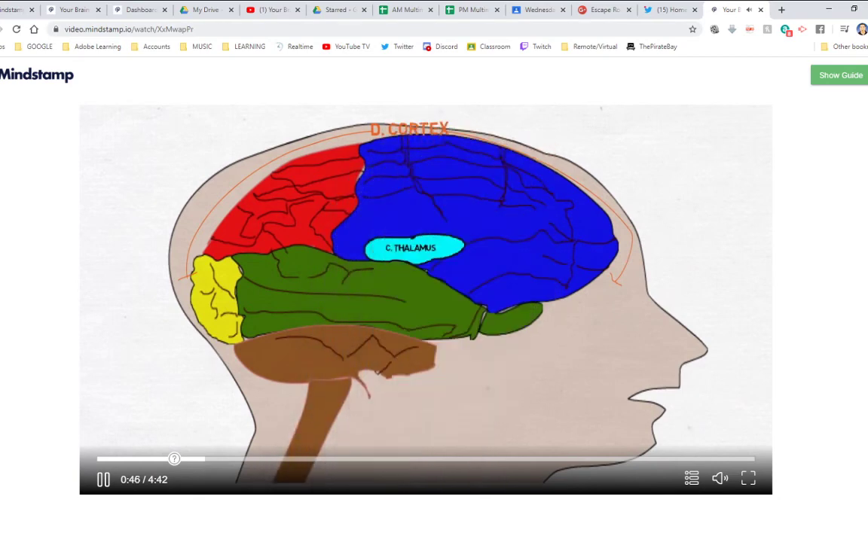
Return to the Mindstamp dashboard and try to open the video reports.
click(137, 10)
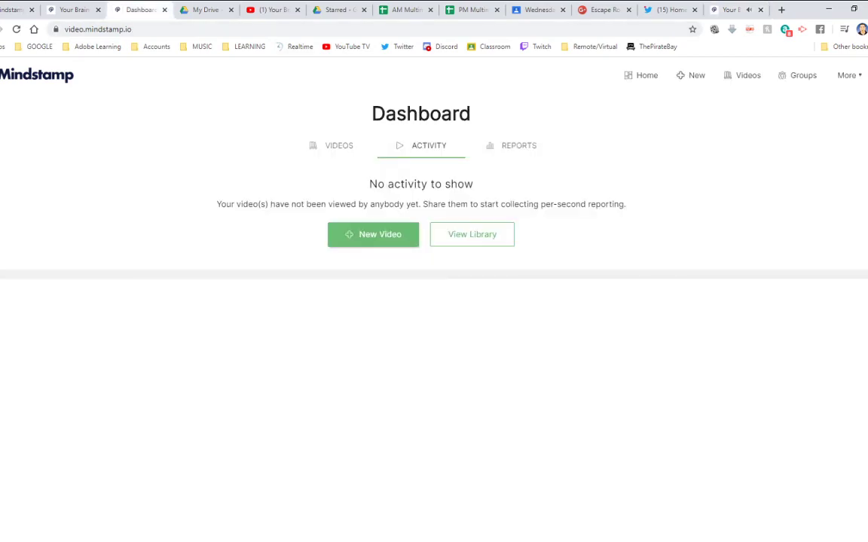
click(848, 75)
click(513, 146)
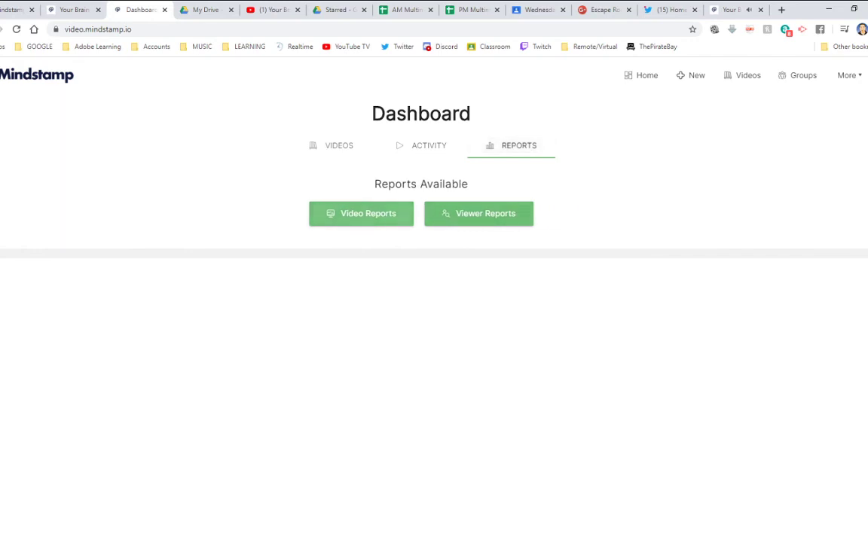
click(362, 214)
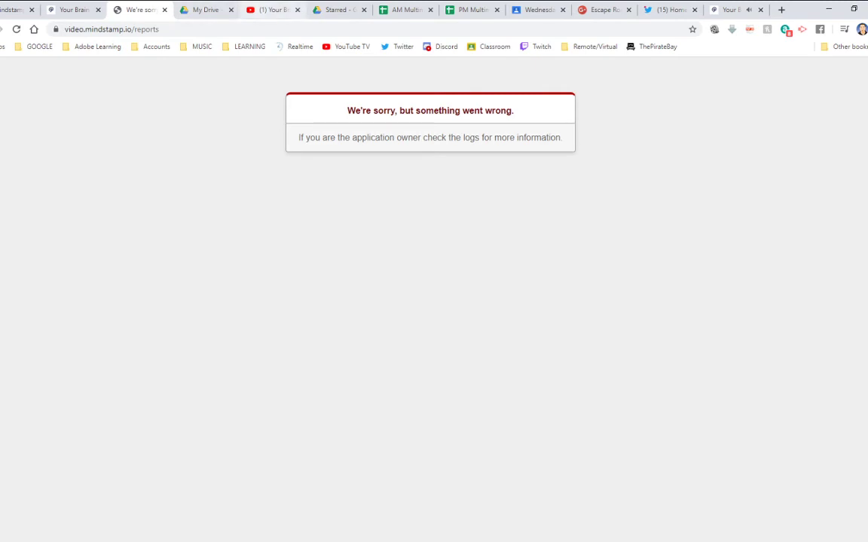
Close the YouTube source video and the shared Mindstamp video, and return to the Mindstamp reports page.
click(272, 10)
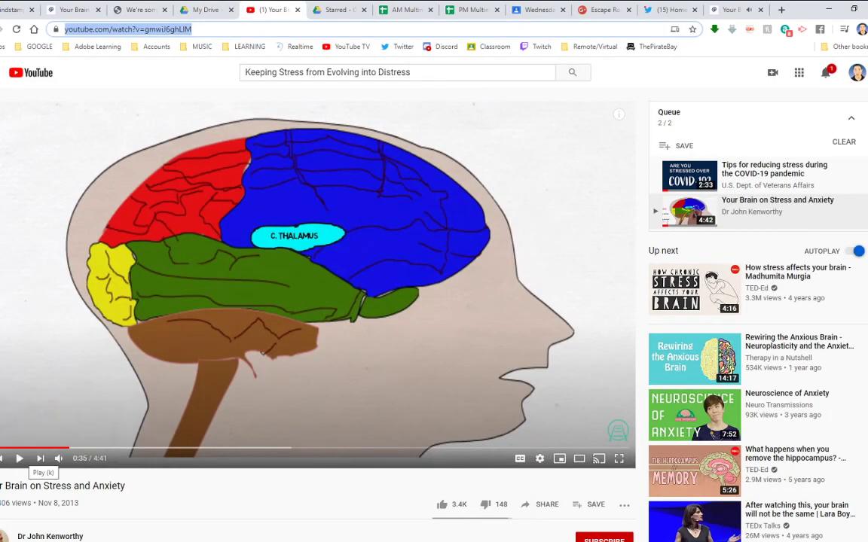
key(ctrl+w)
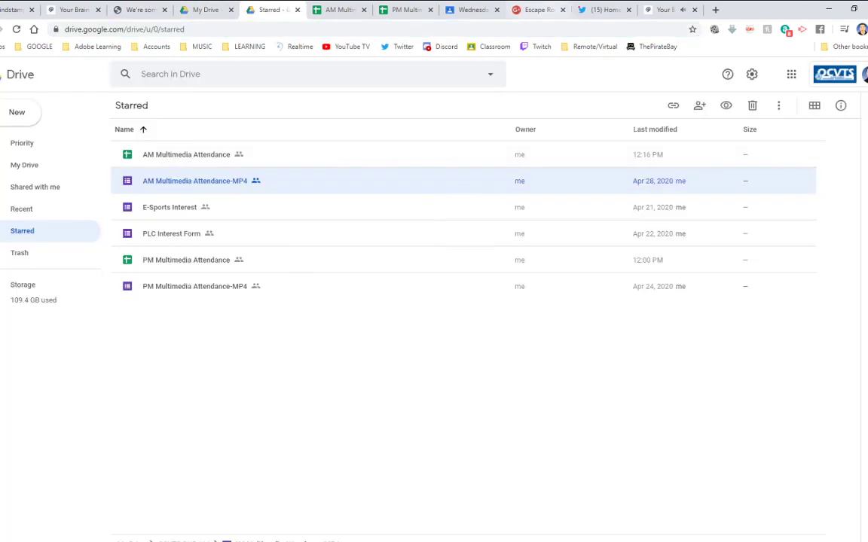
click(664, 9)
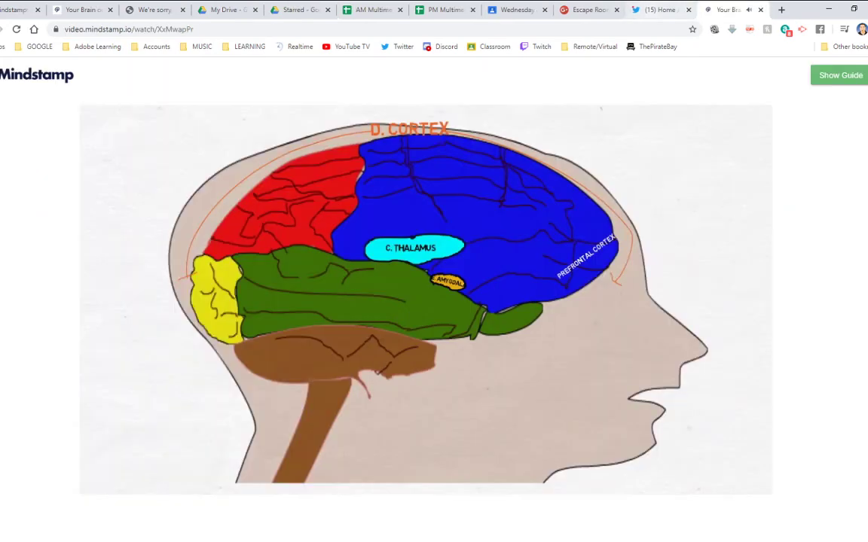
key(ctrl+w)
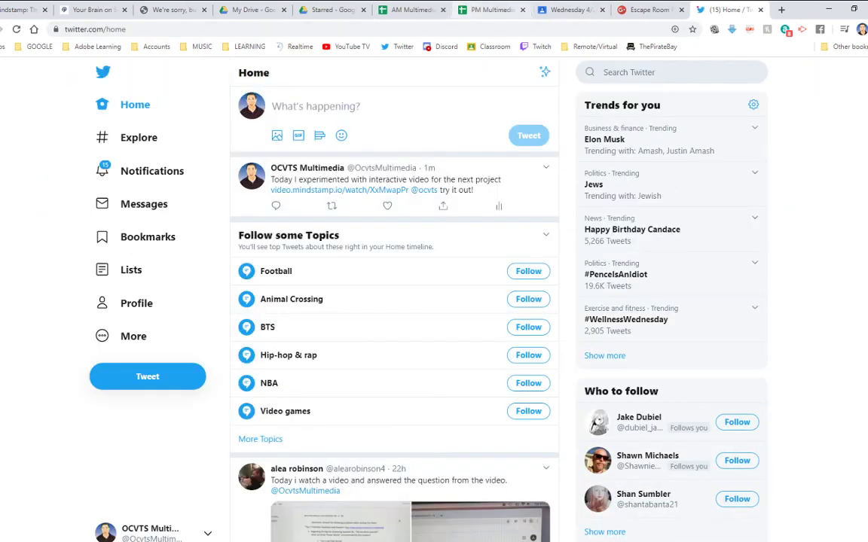
click(171, 10)
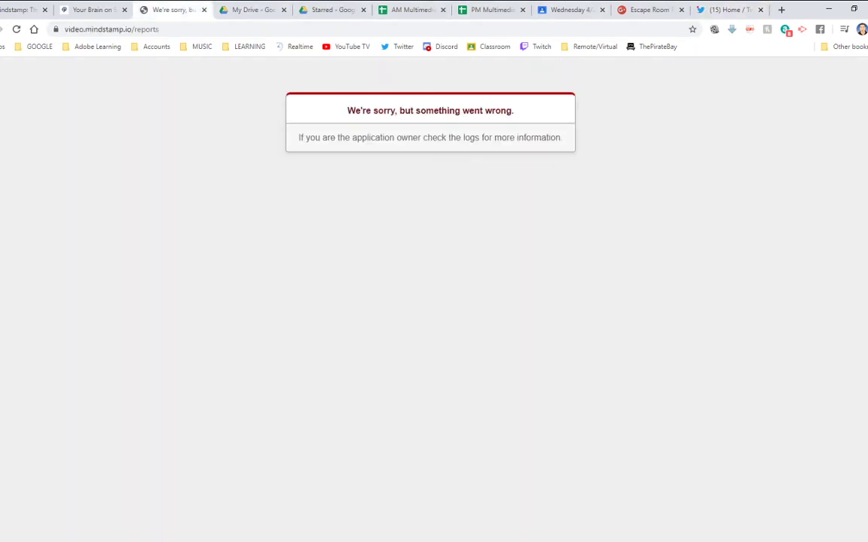
Dismiss the sharing options of the Your Brain on Stress and Anxiety video, then try to open the Video Reports and reload them.
click(92, 10)
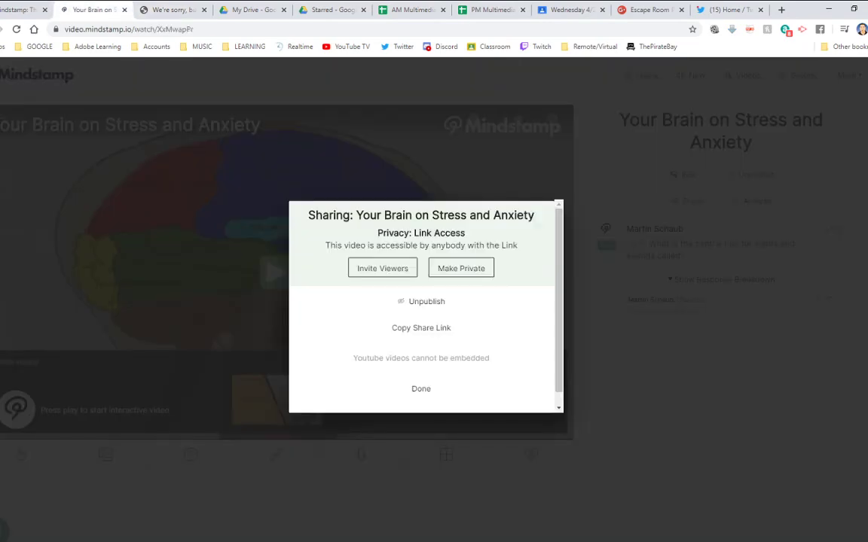
click(421, 389)
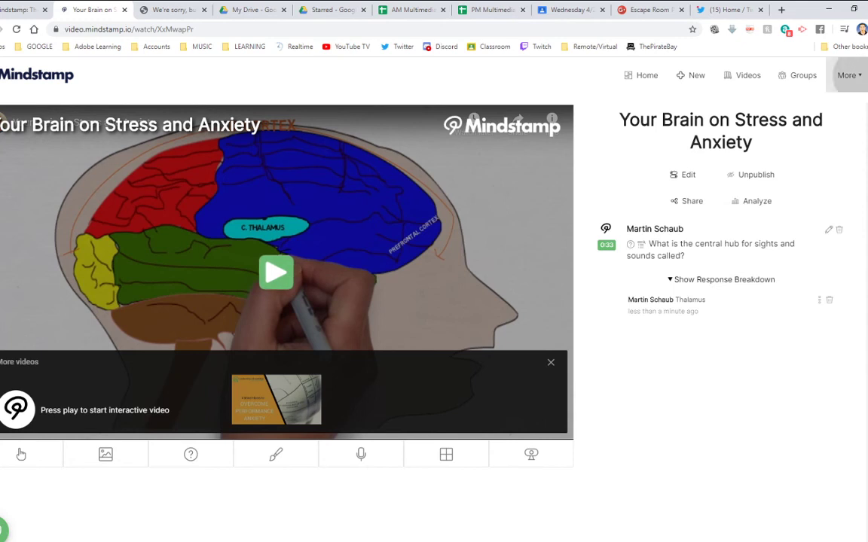
click(848, 75)
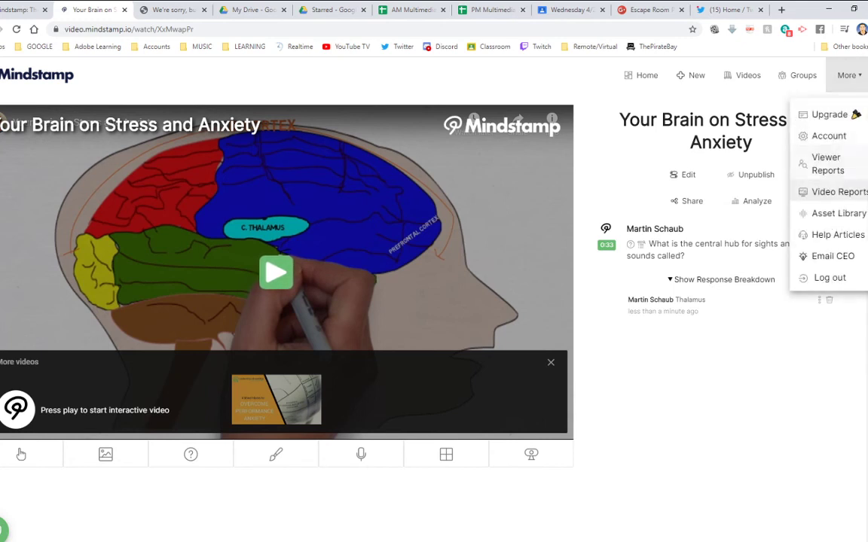
click(836, 192)
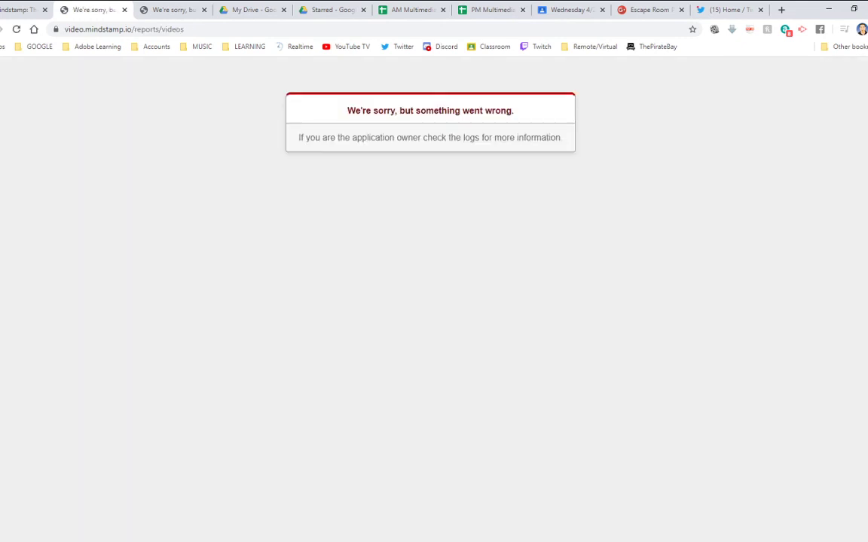
click(16, 29)
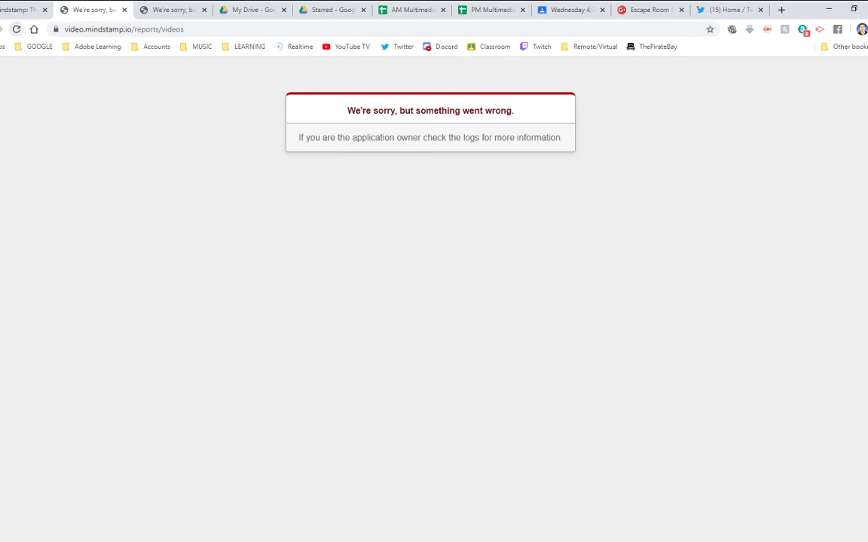
Close the two reports pages, then review and close the Play Report of the recent Your Brain on Stress and Anxiety play.
key(ctrl+w)
key(ctrl+w)
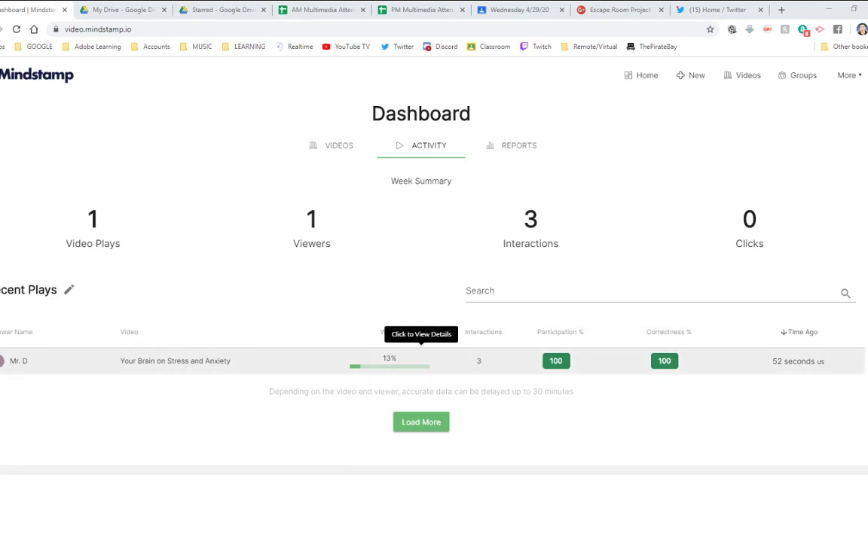
click(390, 363)
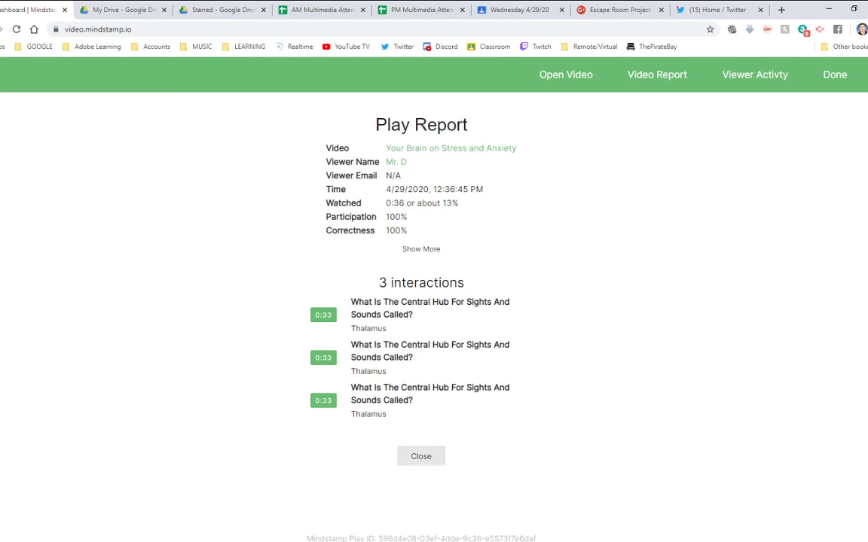
click(421, 456)
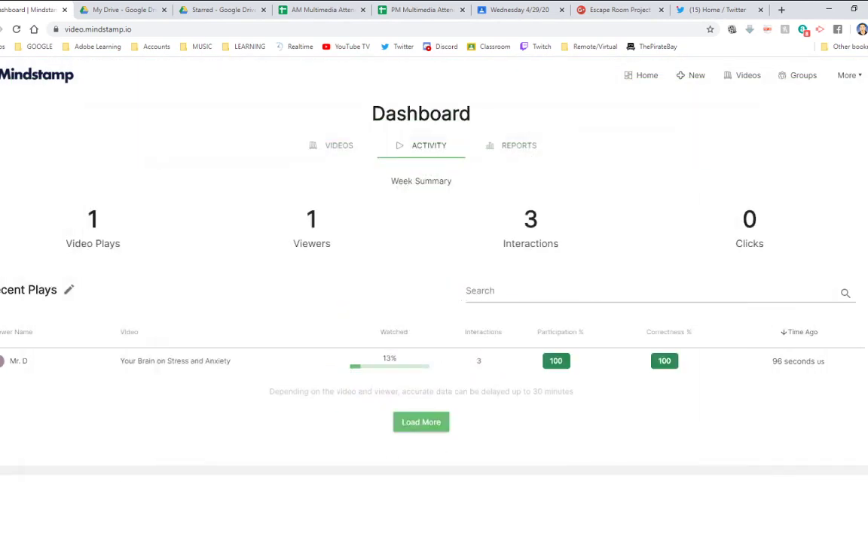